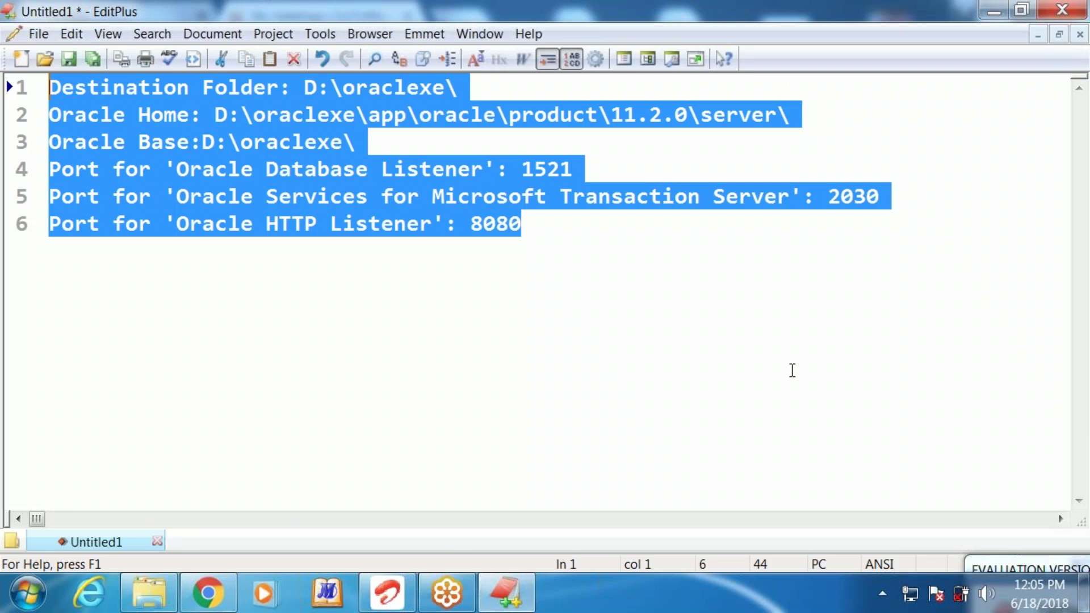
Open the Windows Start menu after noting the Oracle XE install folders and ports in EditPlus
left_click(27, 593)
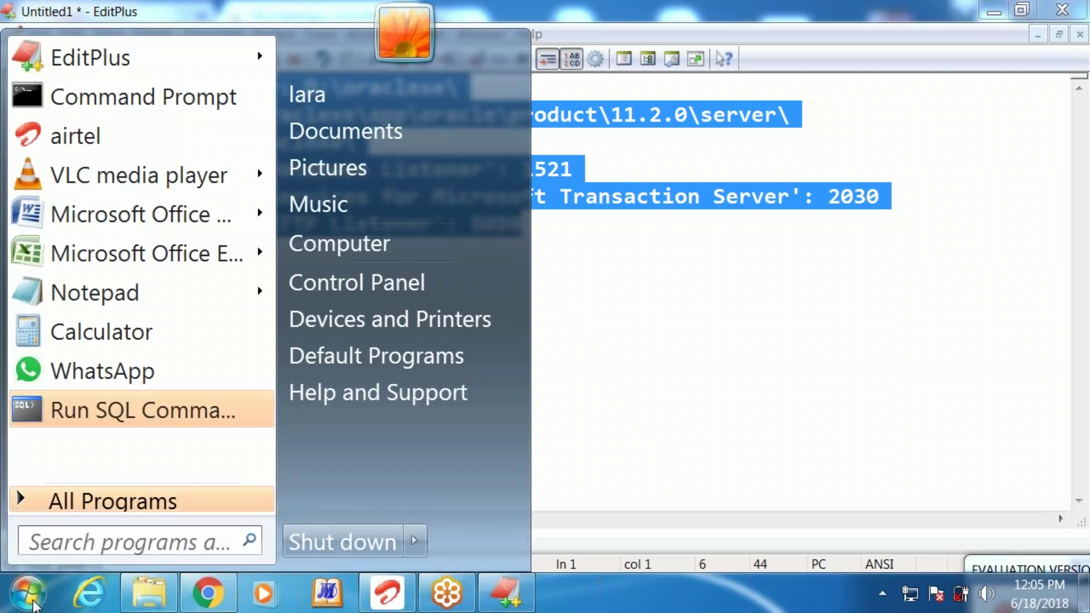
Open Control Panel, switch View by to Large icons, and go into Administrative Tools
left_click(393, 285)
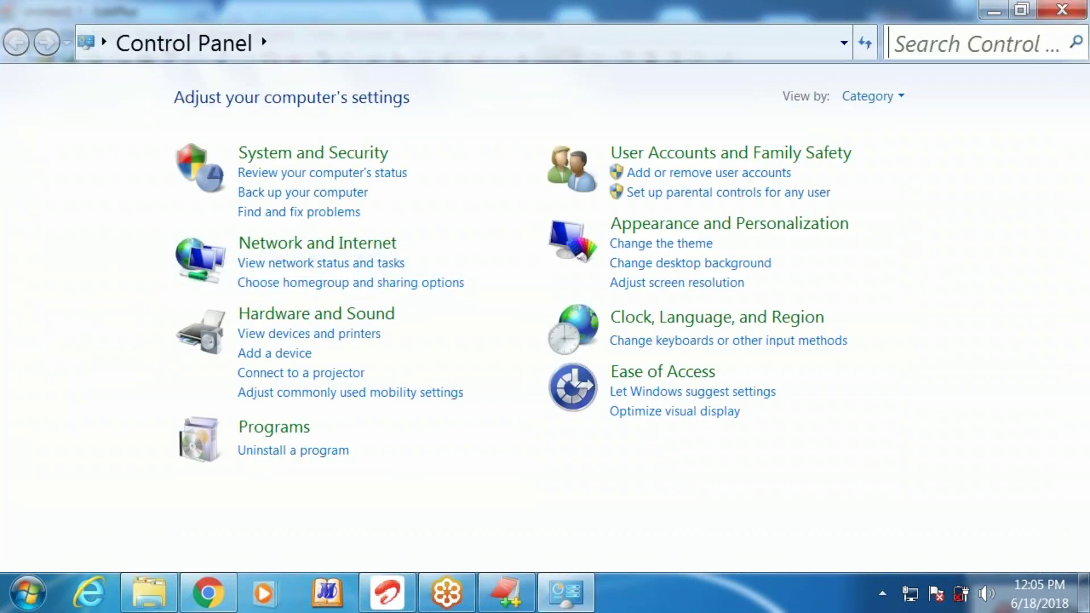
left_click(885, 97)
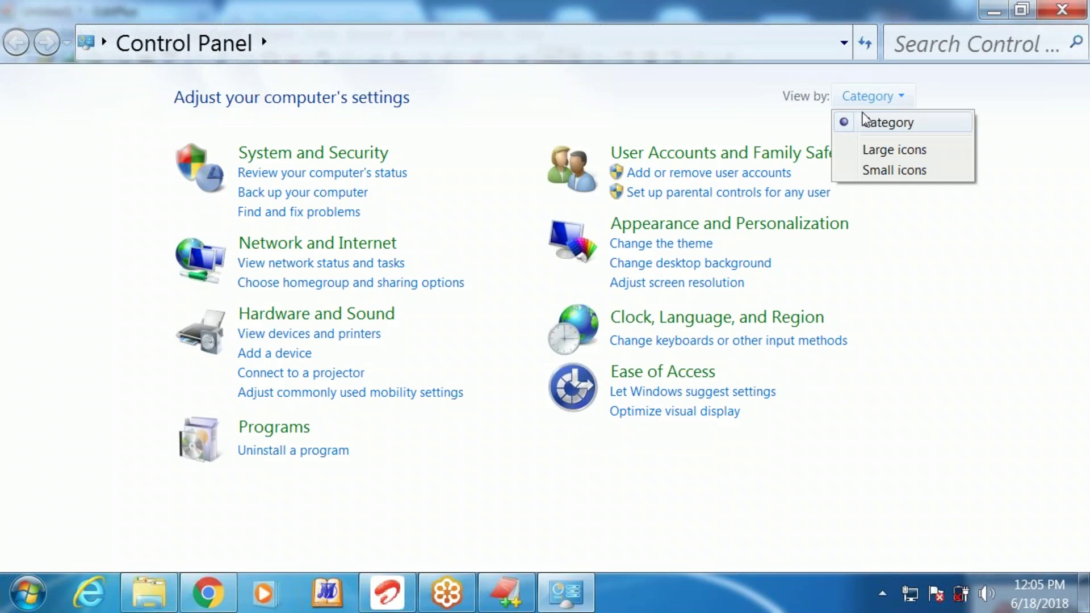
left_click(883, 151)
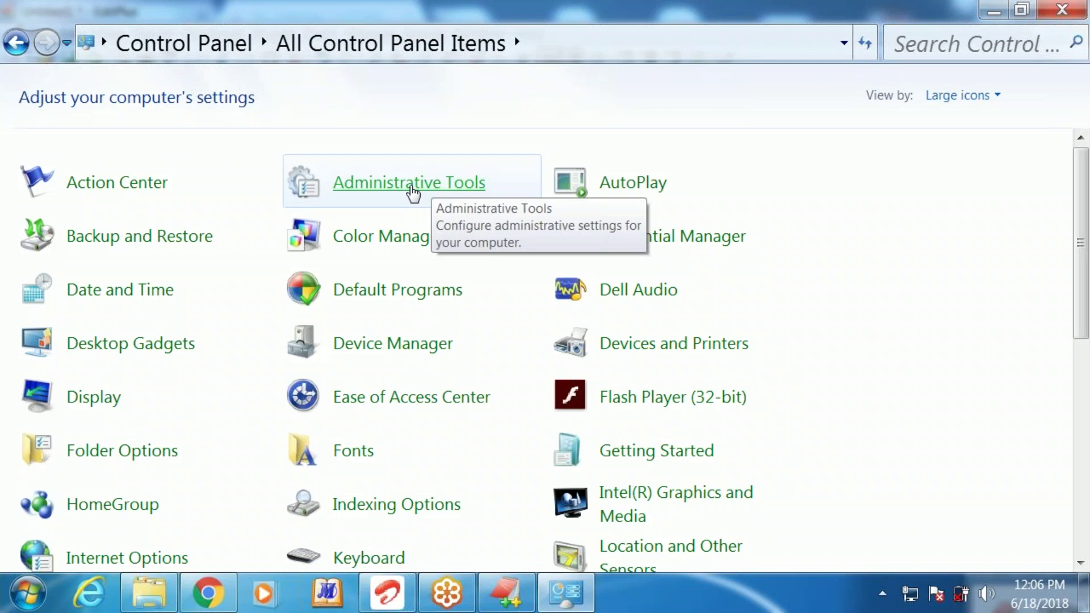
left_click(433, 187)
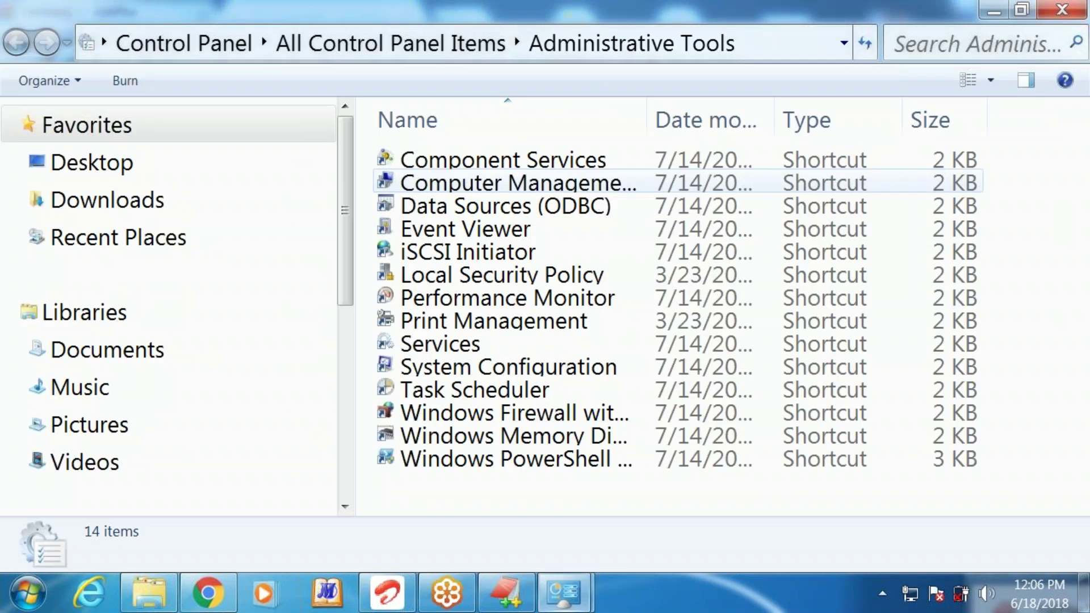
Launch the Services console from the Administrative Tools shortcuts
left_click(454, 343)
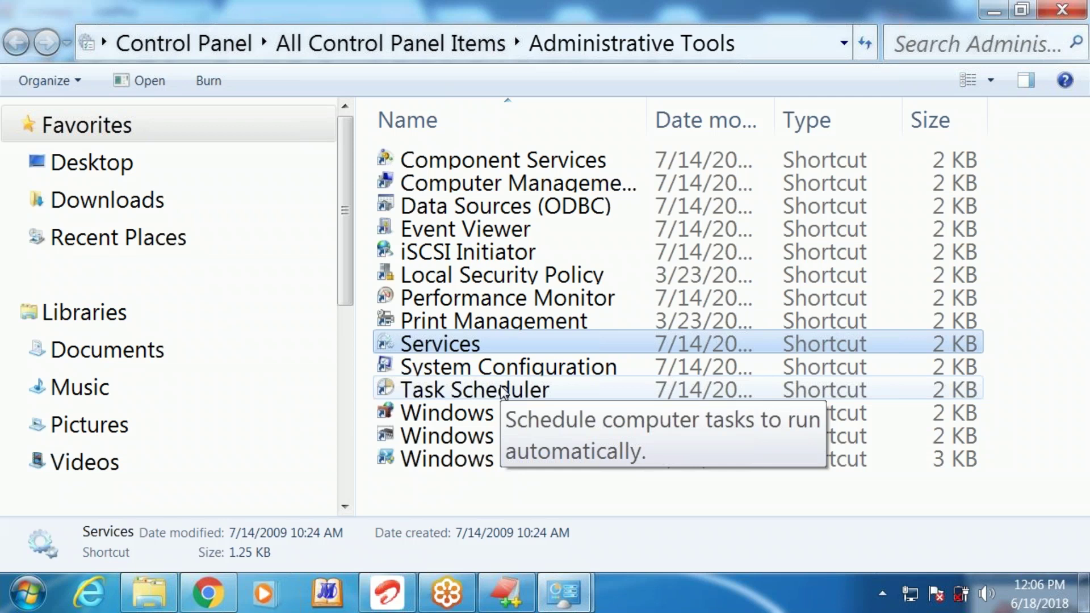
double_click(502, 339)
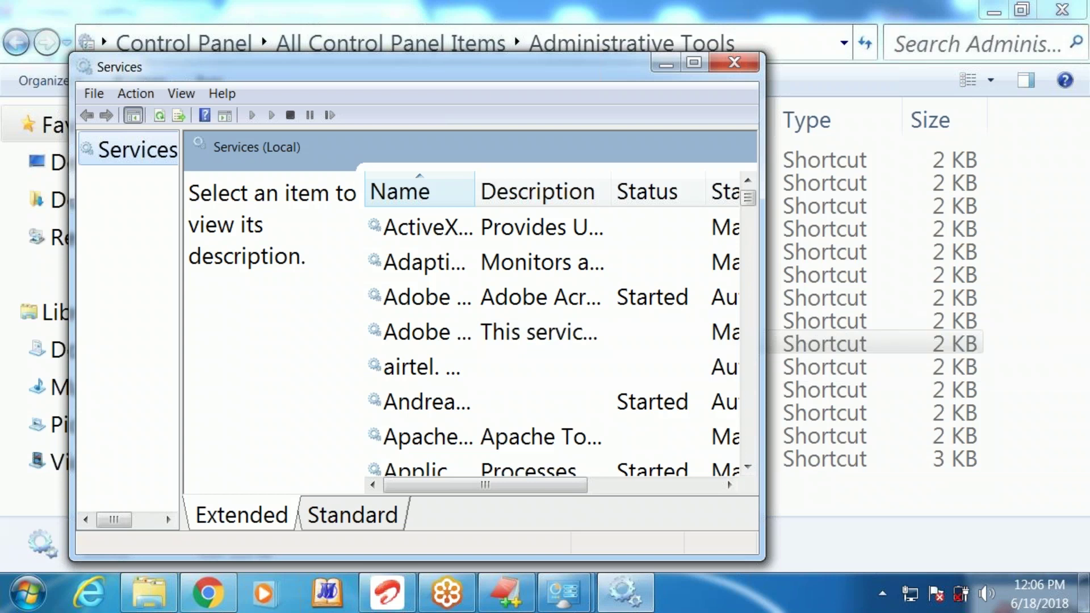
Maximize Services, widen the Name column, and confirm OracleServiceXE is Started and Automatic
left_click(694, 63)
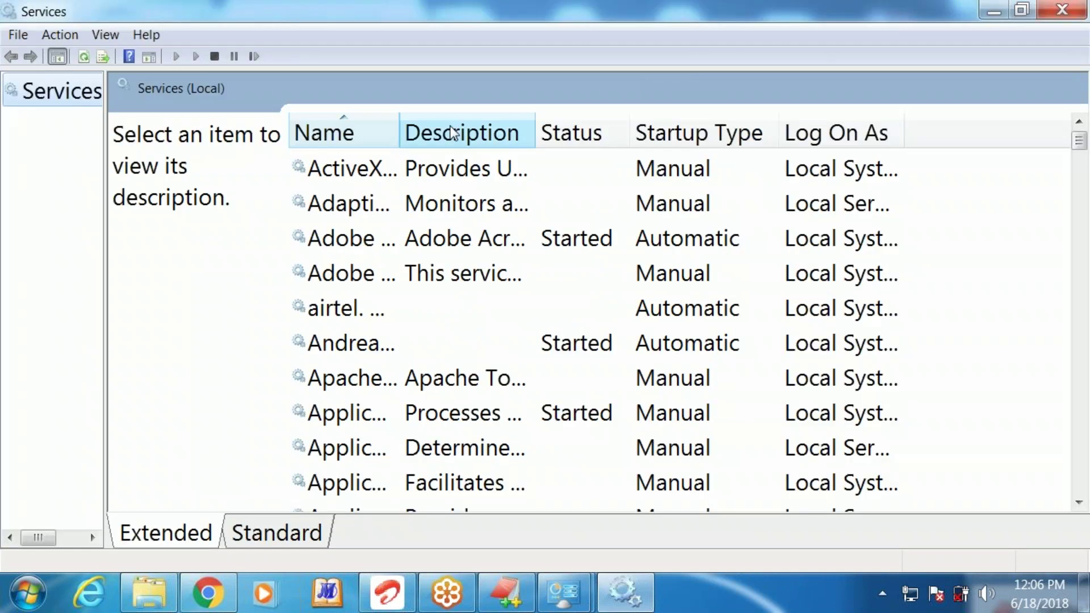
left_click_drag(397, 128, 816, 130)
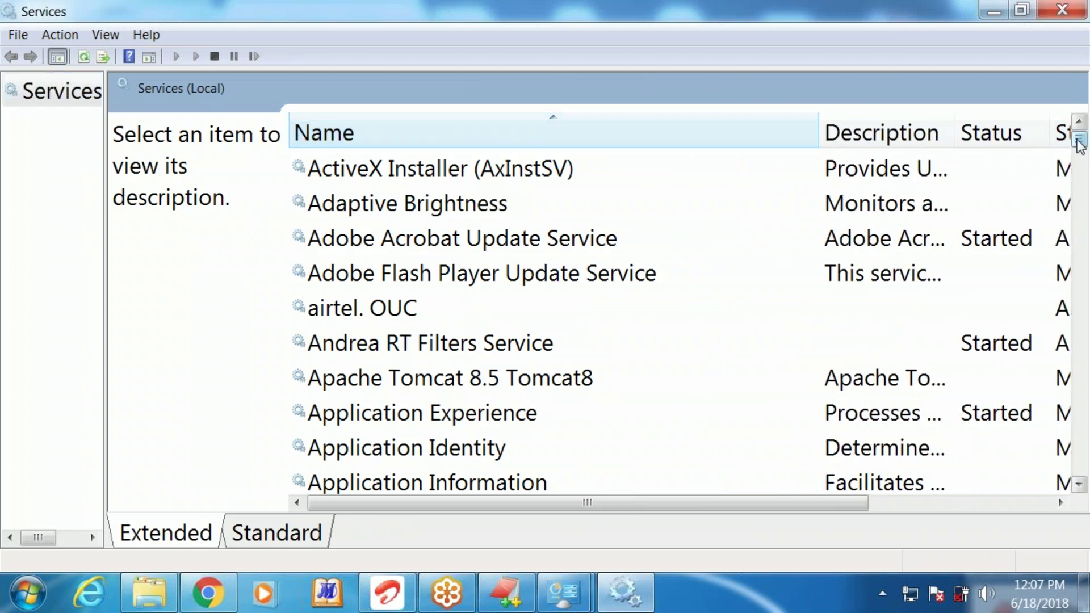
left_click_drag(1081, 145, 1086, 276)
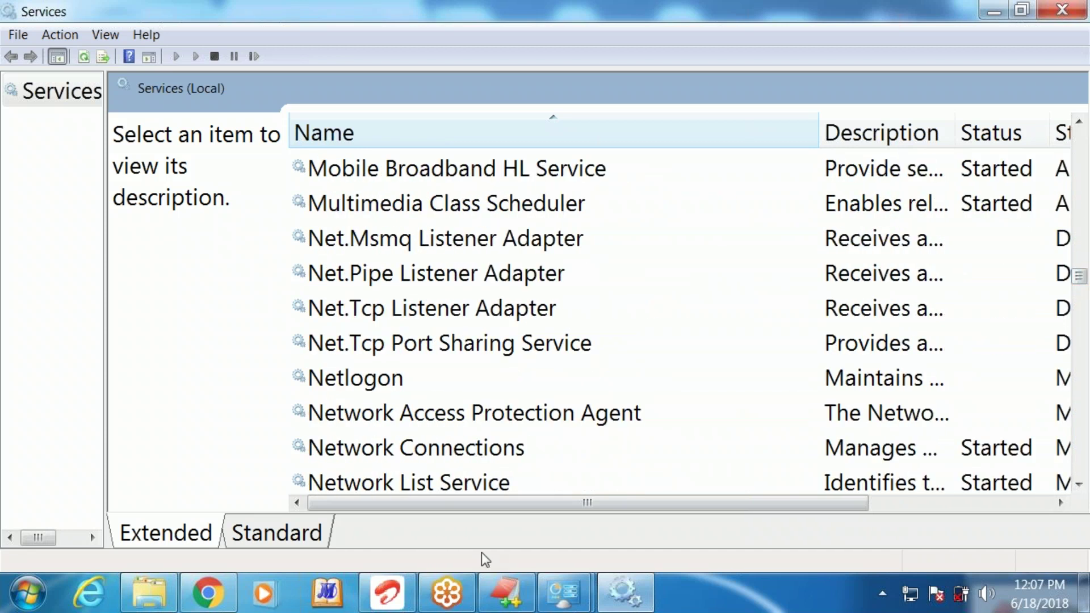
left_click(1078, 123)
left_click(1078, 123)
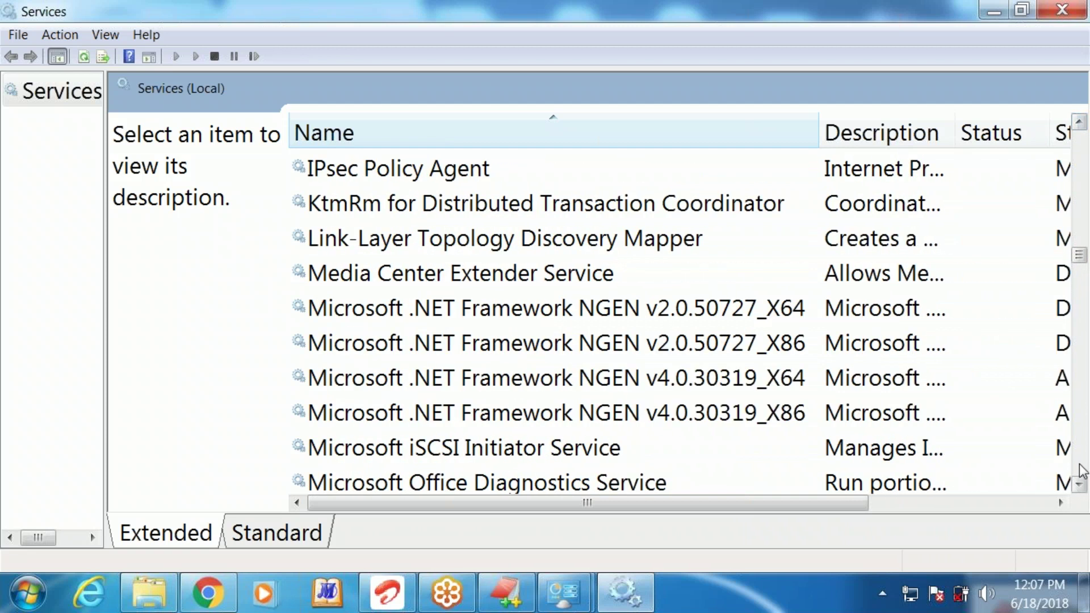
left_click(1079, 484)
left_click(1079, 484)
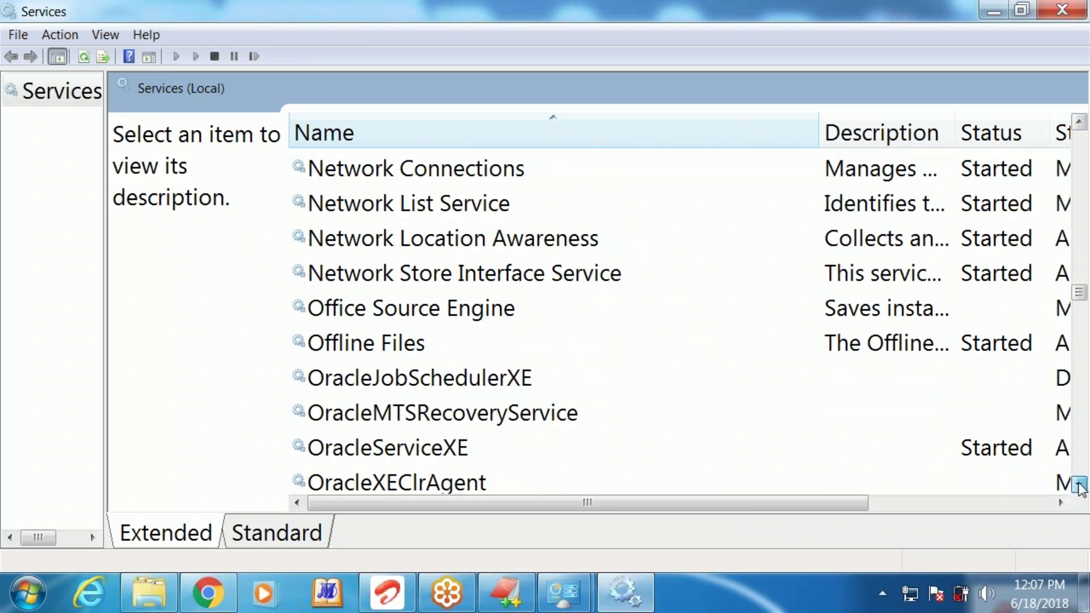
left_click(411, 309)
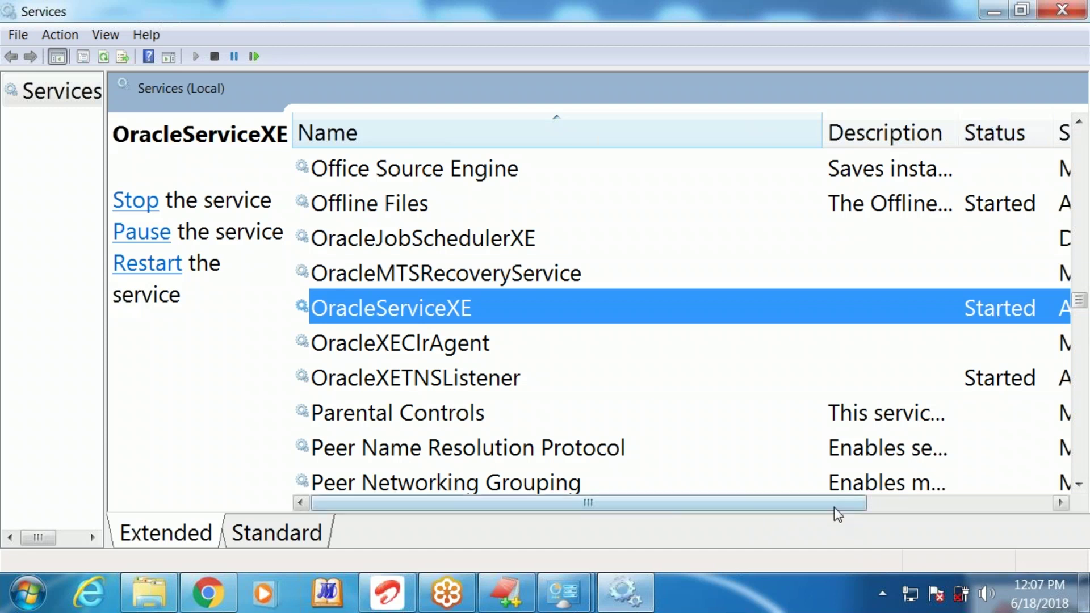
left_click_drag(834, 507, 1041, 526)
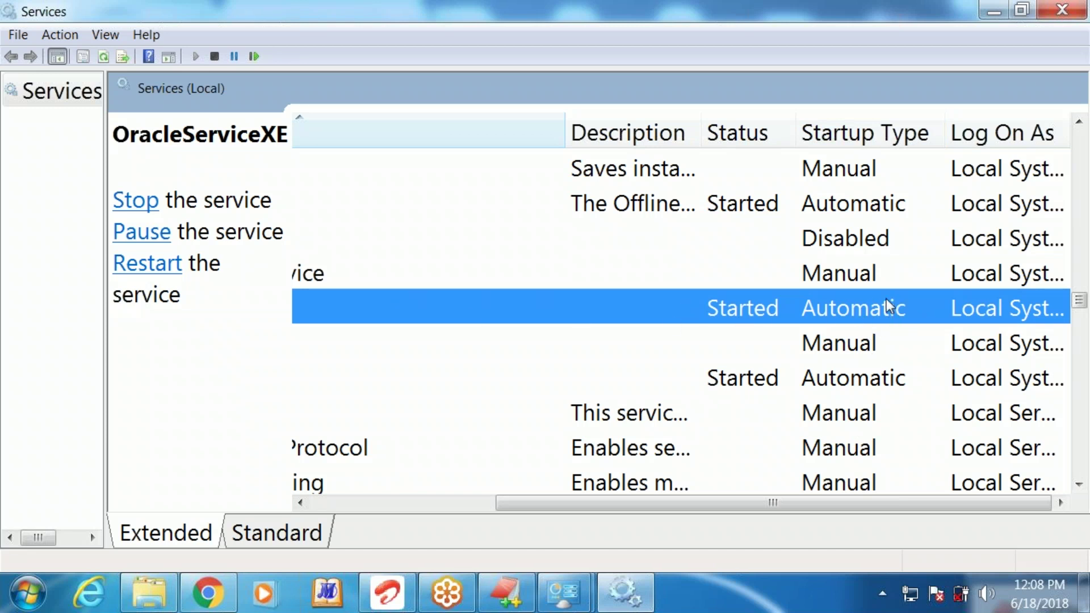
Set OracleServiceXE's startup type to Automatic (Delayed Start) and apply it
double_click(836, 306)
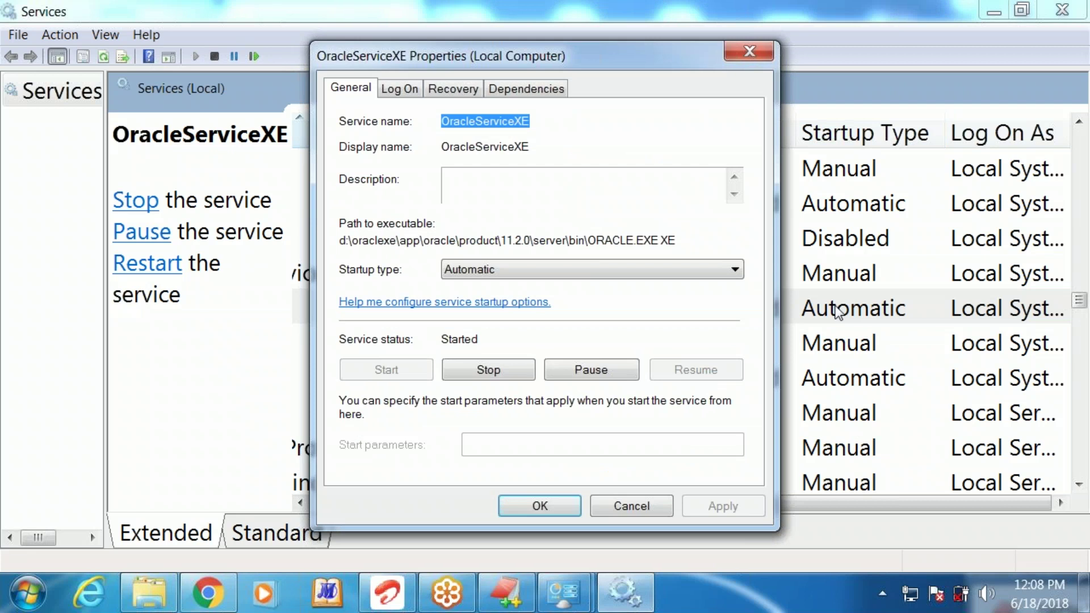
left_click(538, 272)
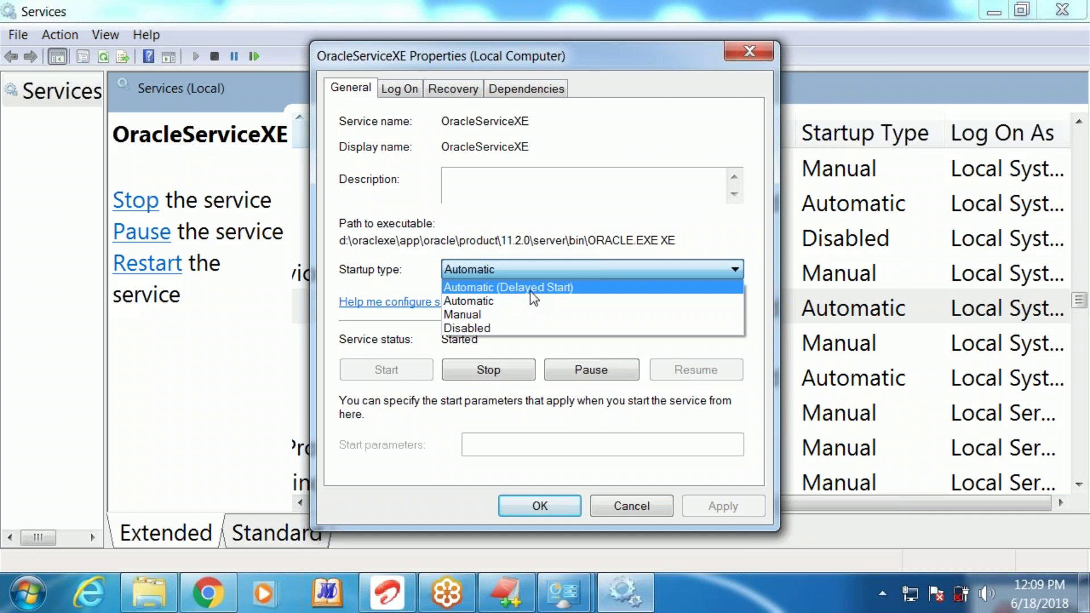
left_click(532, 287)
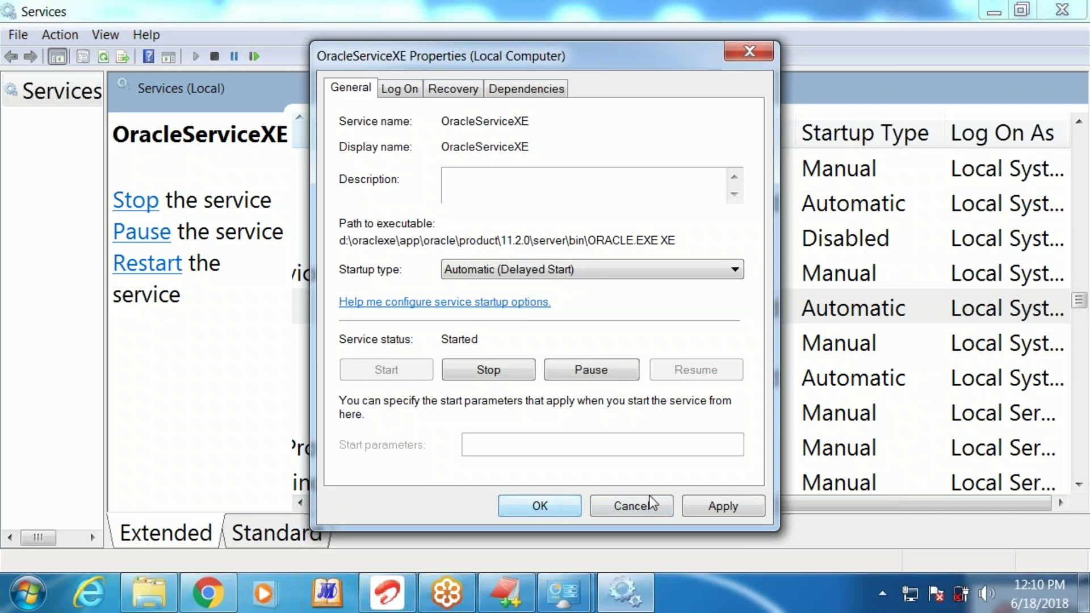
left_click(724, 507)
left_click(539, 506)
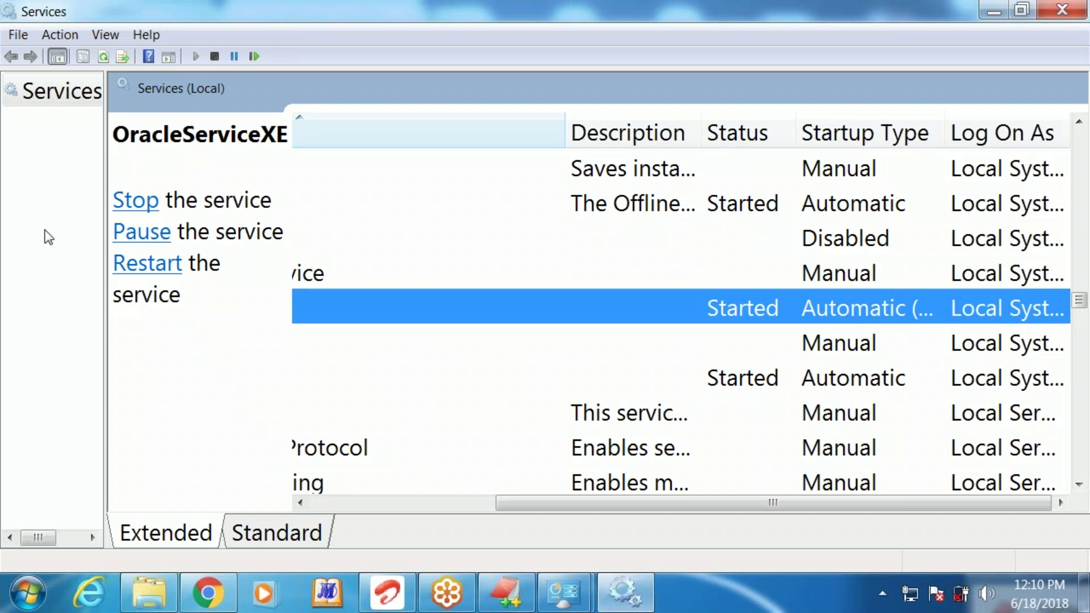
Find the Oracle Database 11g Express Edition Start menu folder and close the Services window
left_click(25, 597)
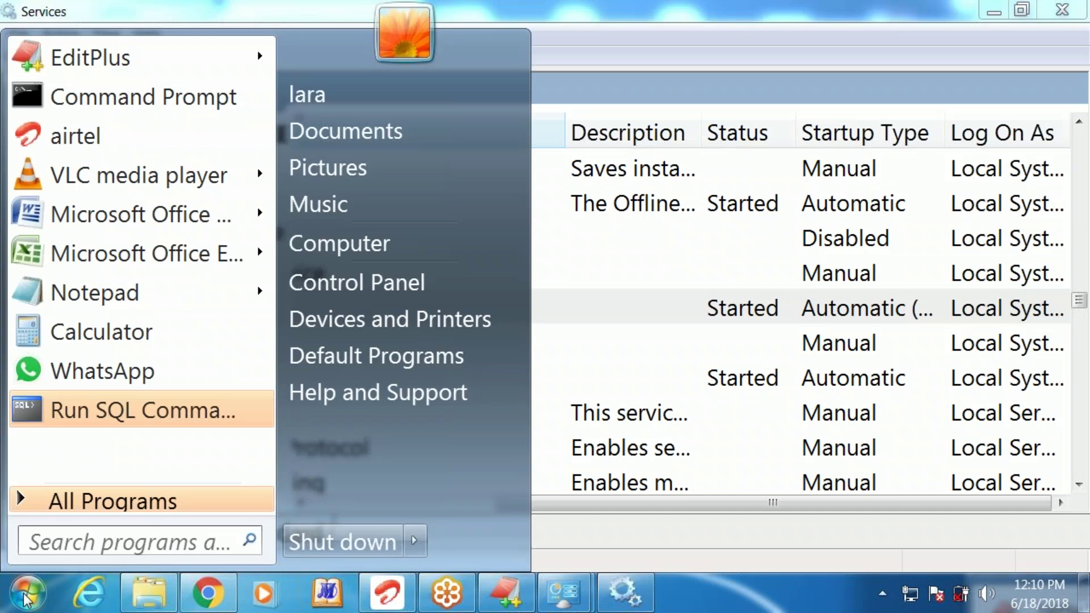
left_click(91, 502)
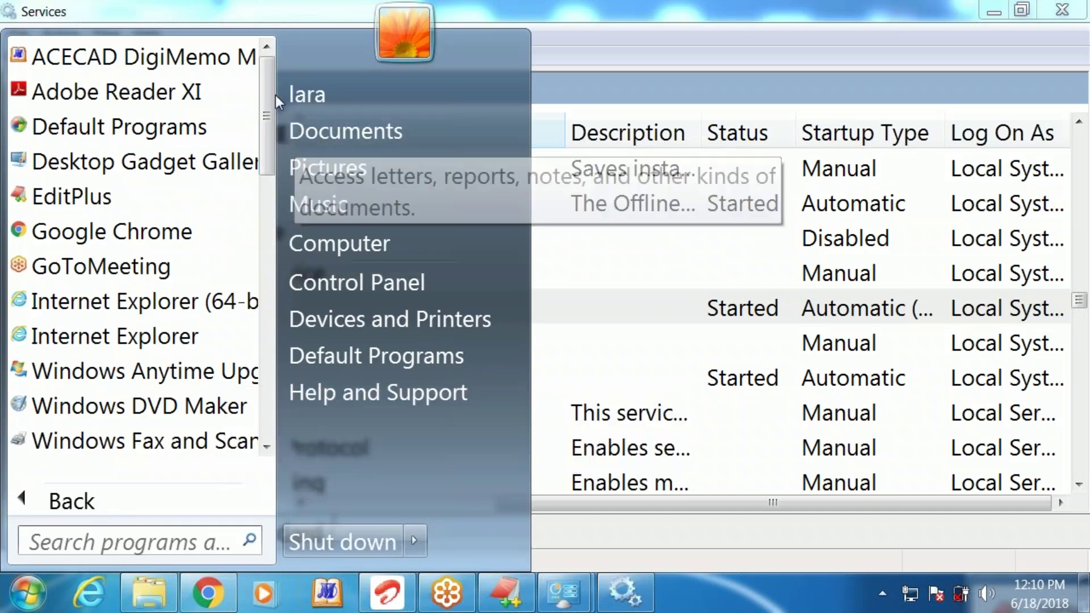
scroll(267, 99, "down", 1)
left_click_drag(267, 100, 285, 346)
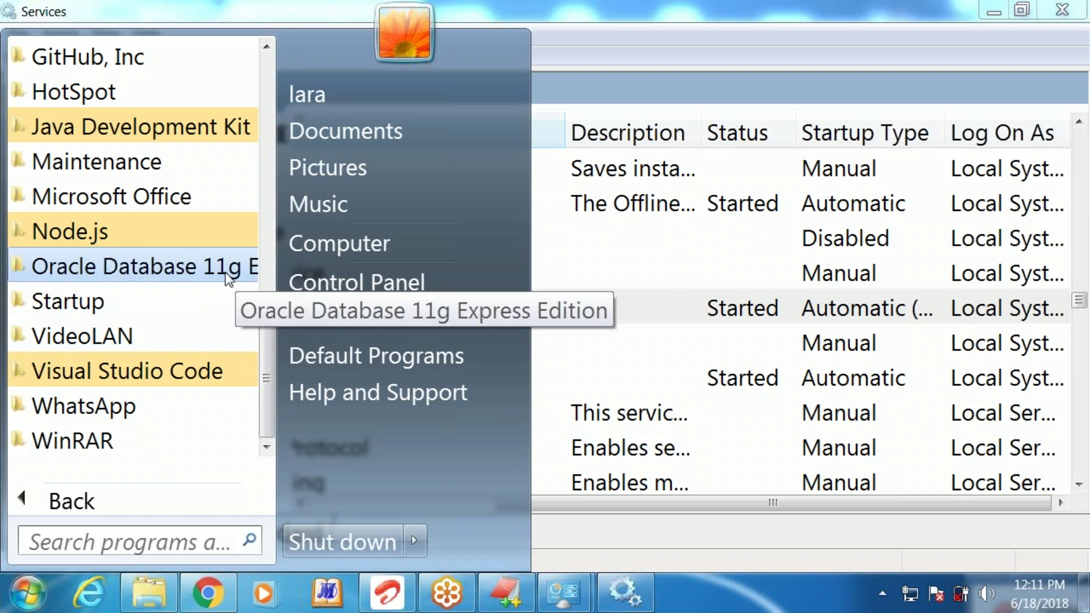
left_click(19, 267)
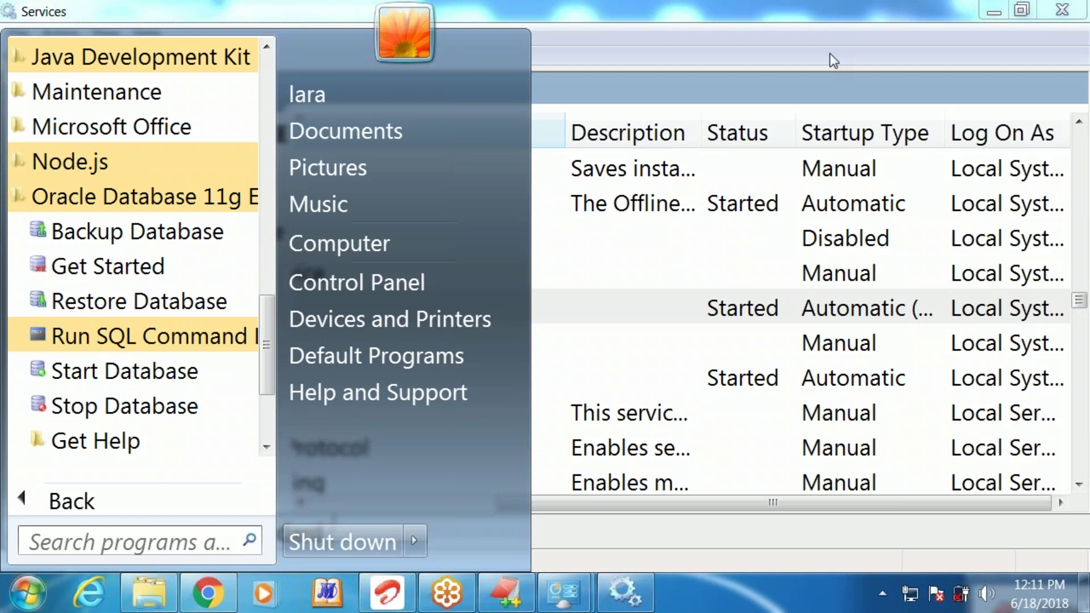
left_click(843, 6)
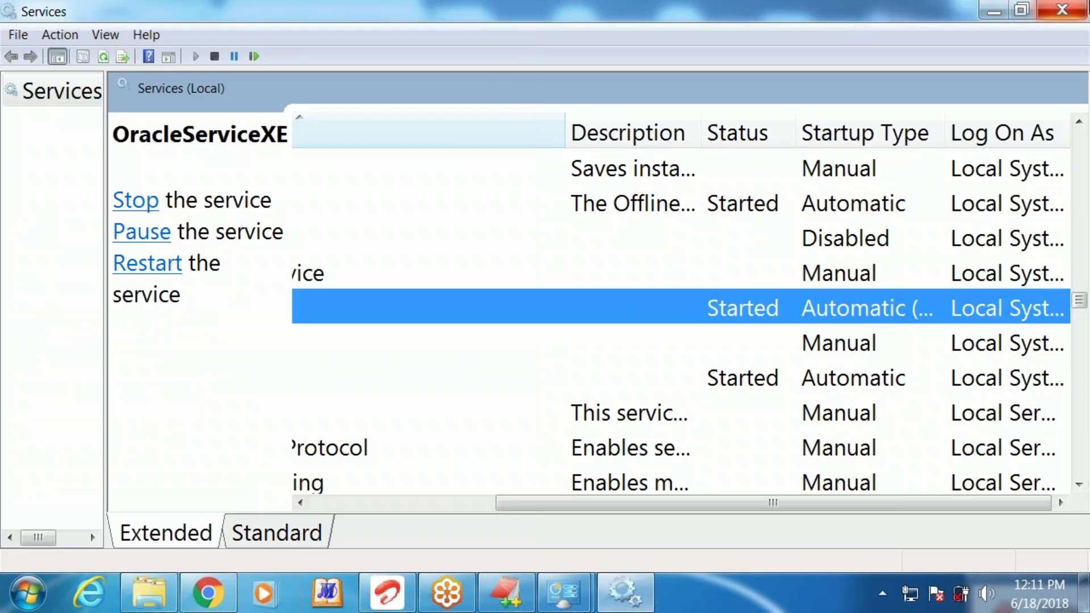
left_click(1074, 9)
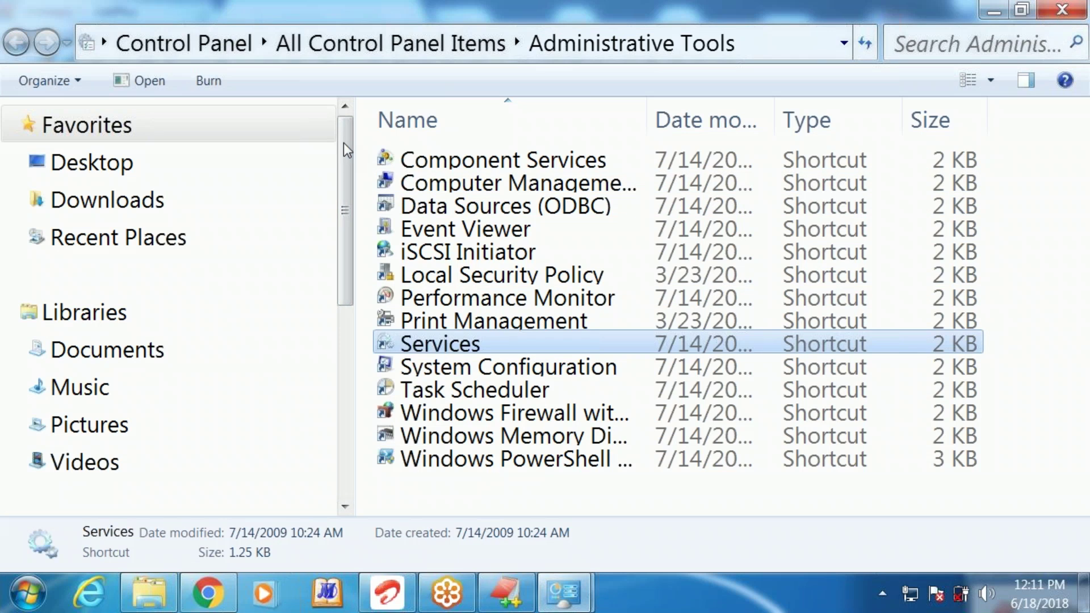
left_click_drag(342, 151, 351, 401)
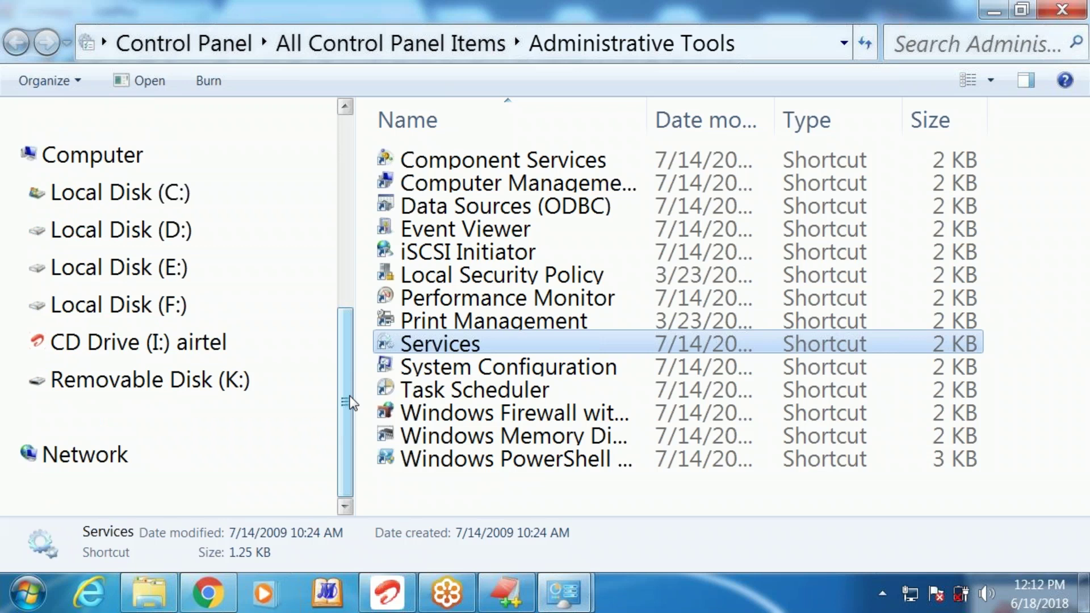
Launch Run SQL Command Line from the Oracle Database 11g Express Edition program group
left_click(17, 606)
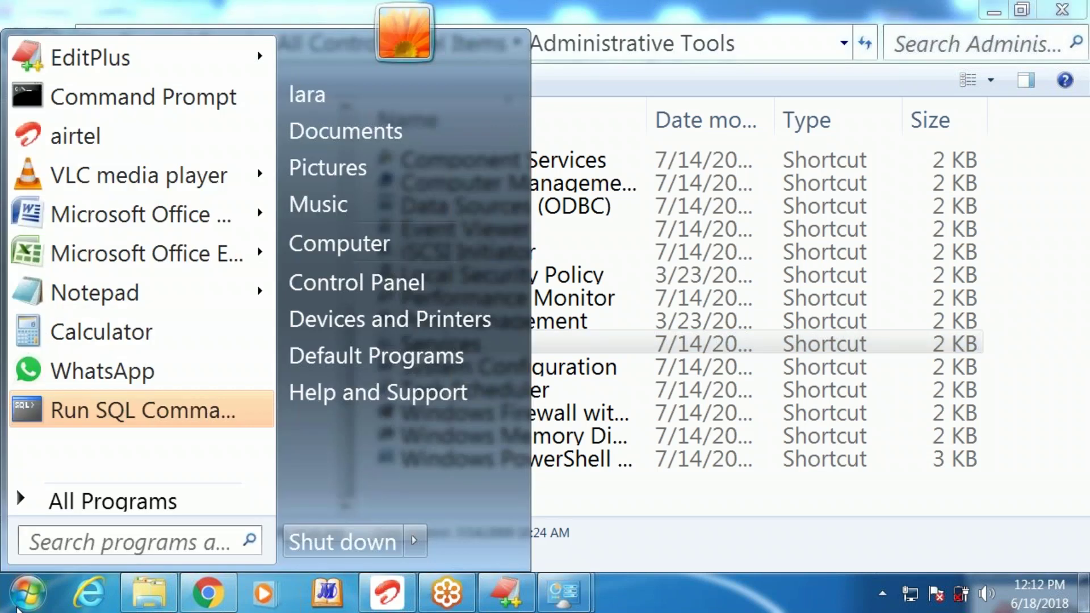
left_click(108, 502)
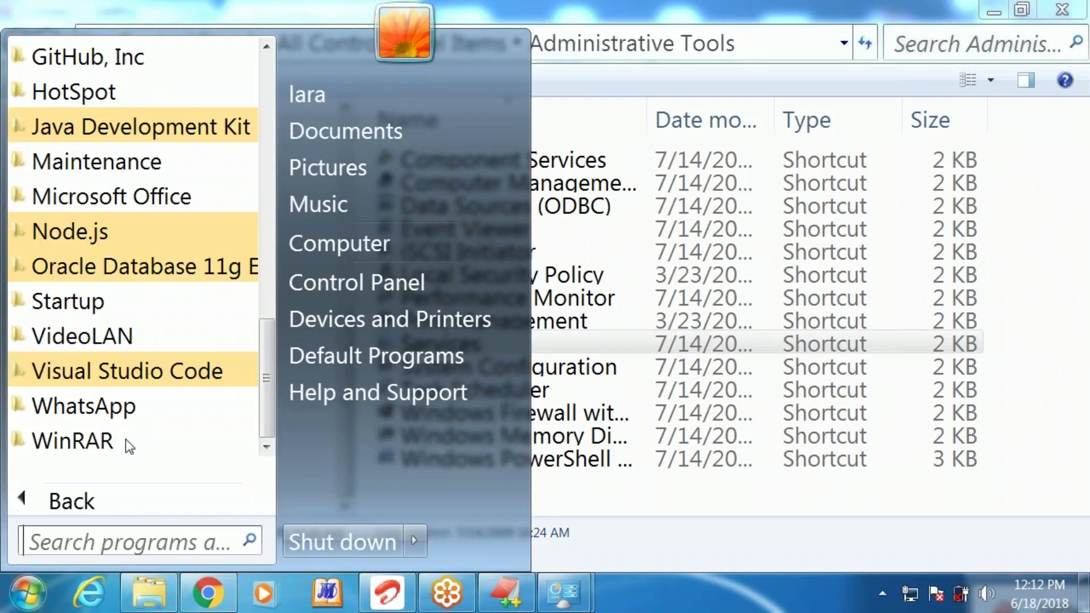
left_click(142, 266)
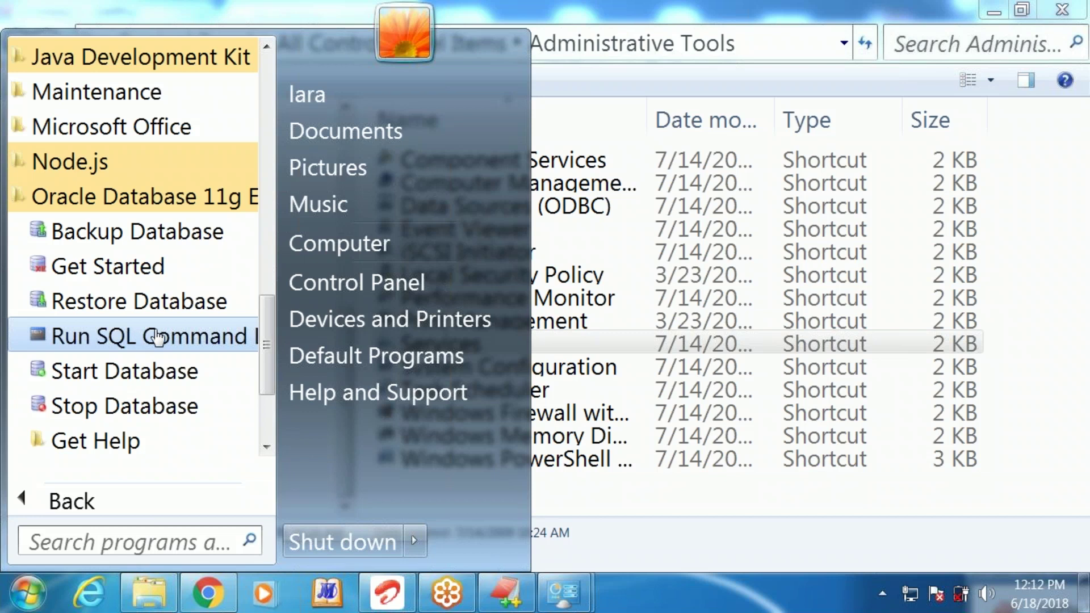
left_click(150, 336)
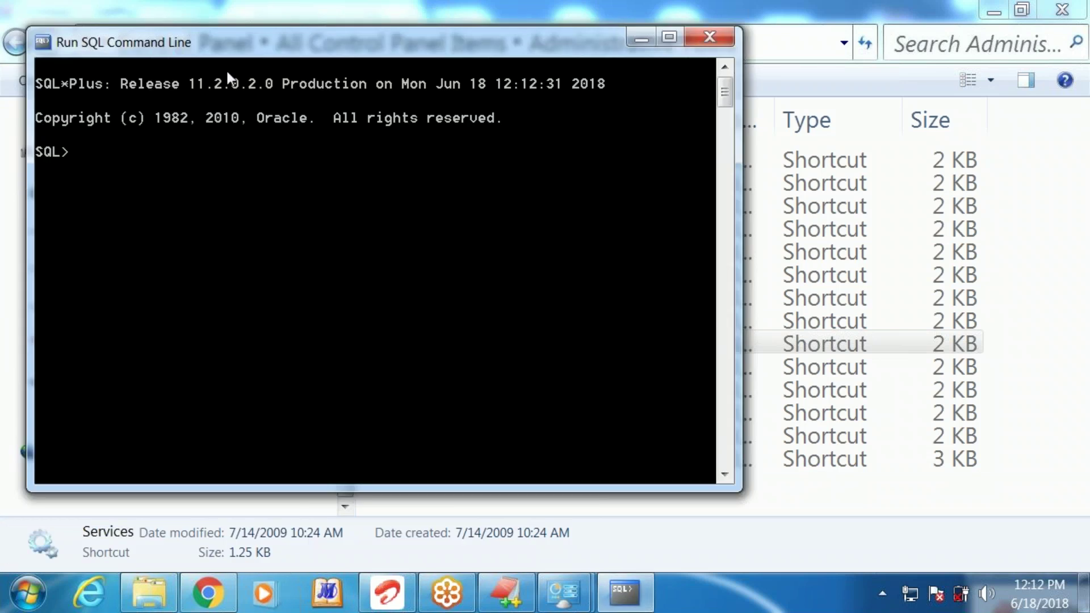
Change the SQL*Plus console font to Consolas size 28 and reposition the window
left_click_drag(244, 51, 516, 137)
right_click(546, 136)
left_click(607, 319)
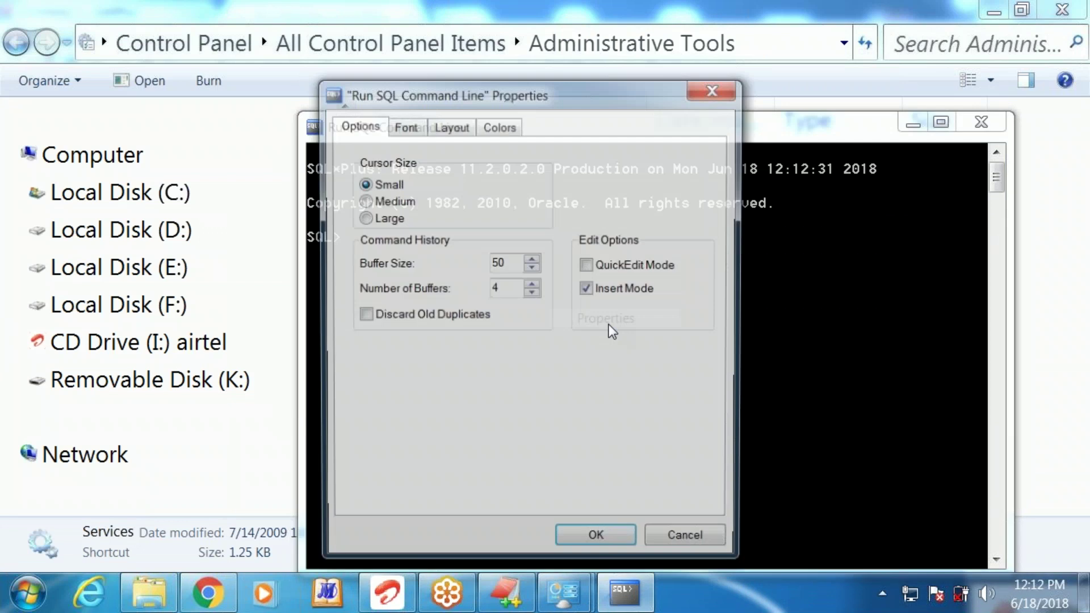
left_click(419, 128)
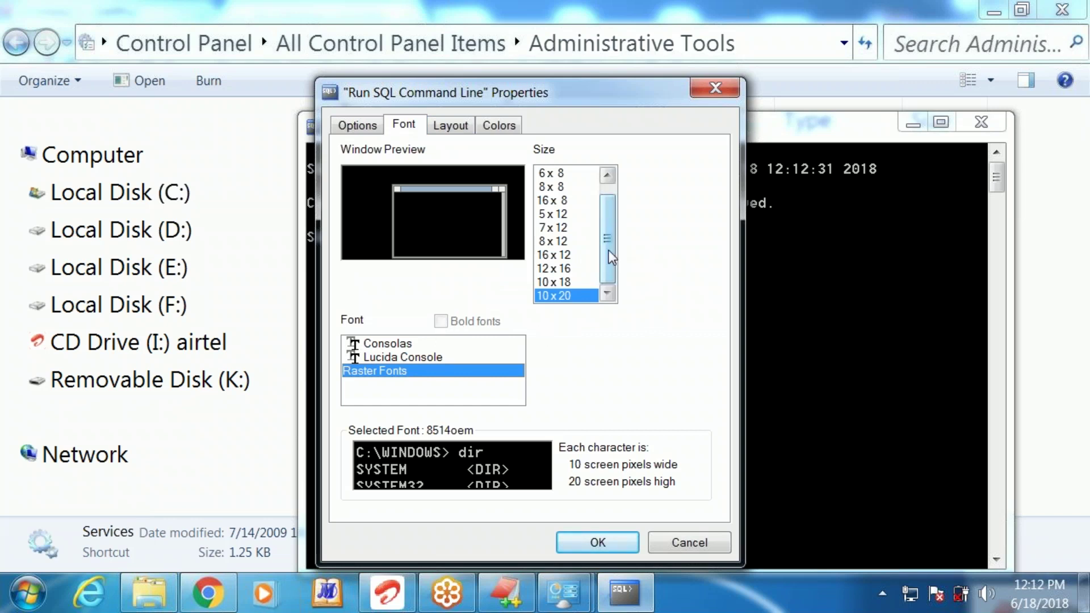
left_click(385, 346)
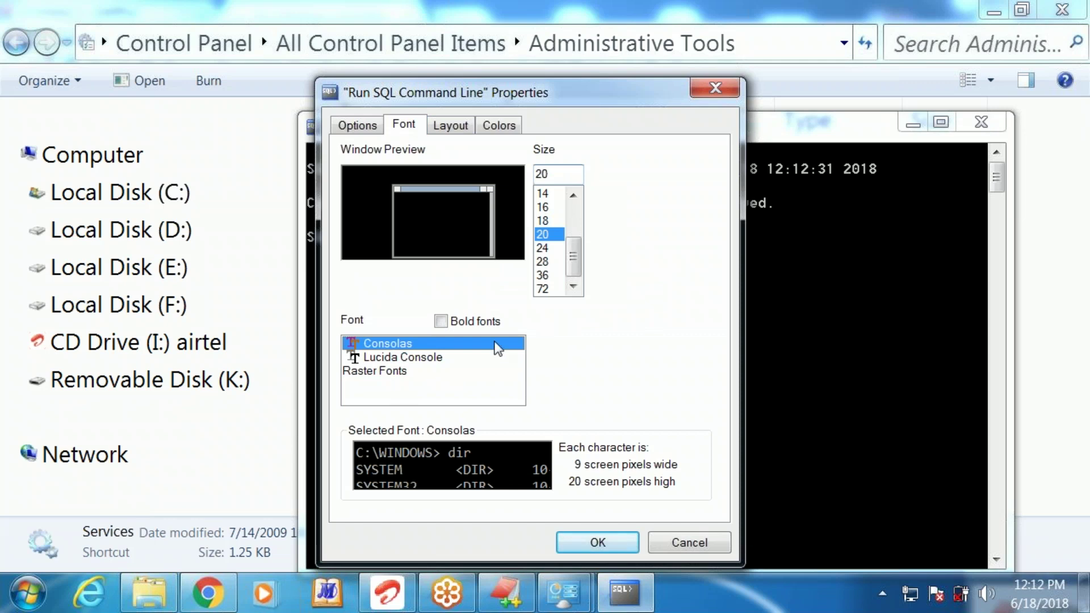
left_click(542, 262)
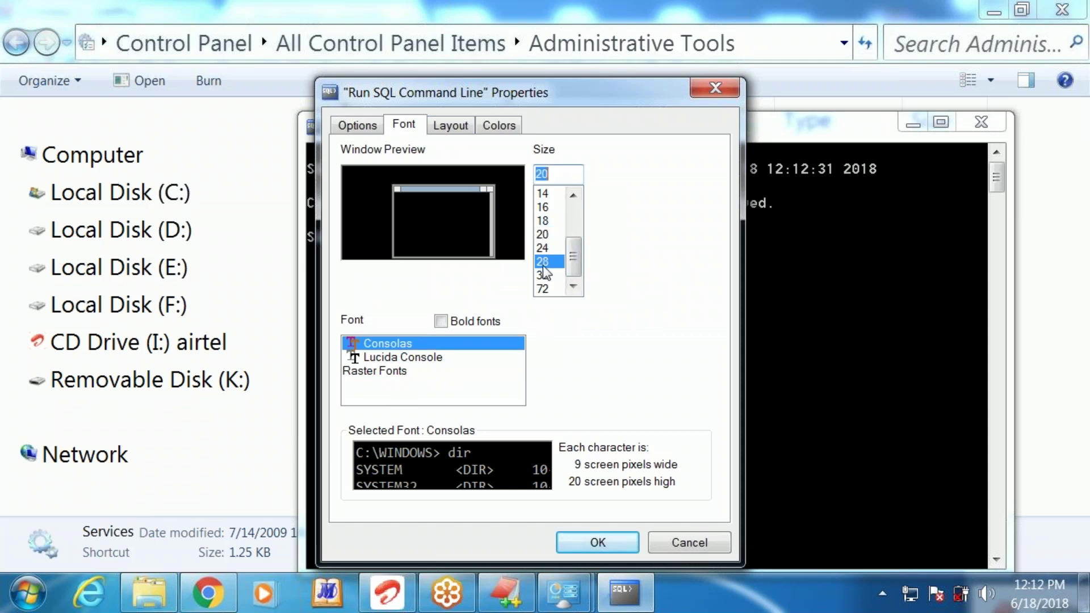
left_click(598, 541)
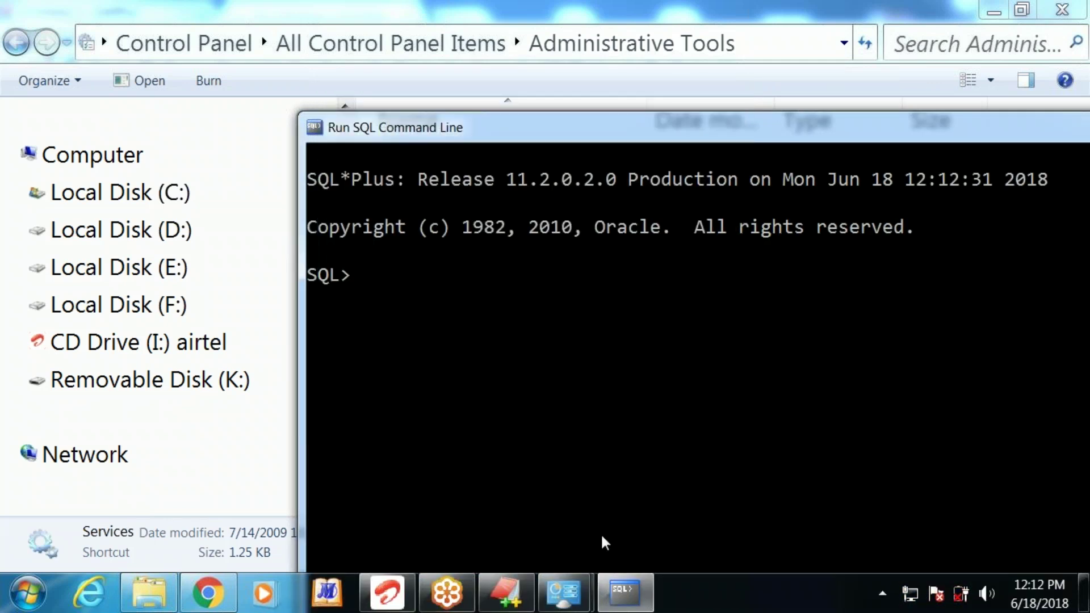
left_click_drag(709, 139, 577, 104)
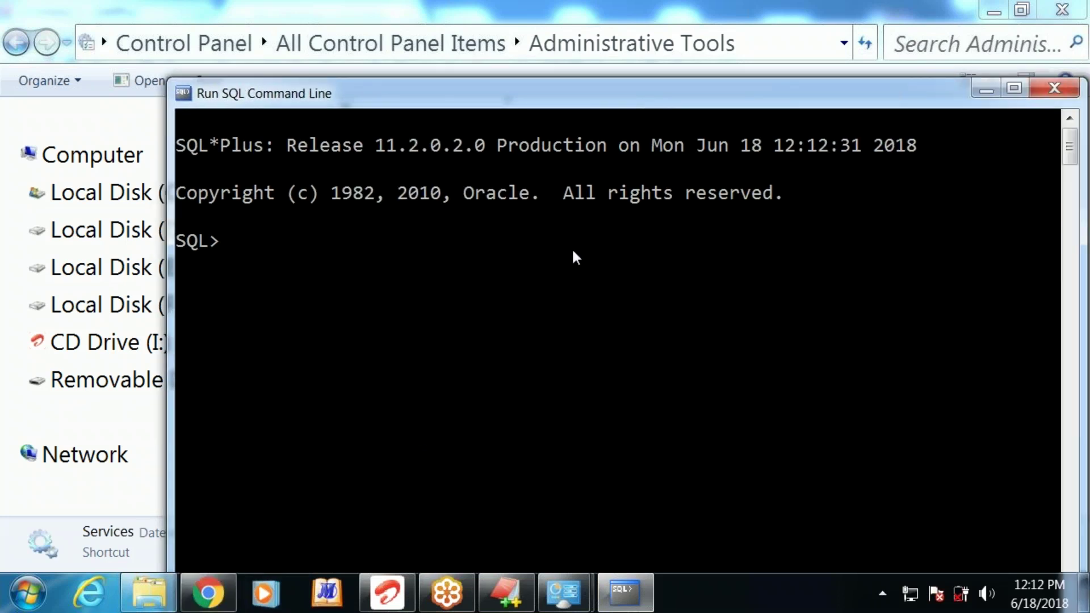
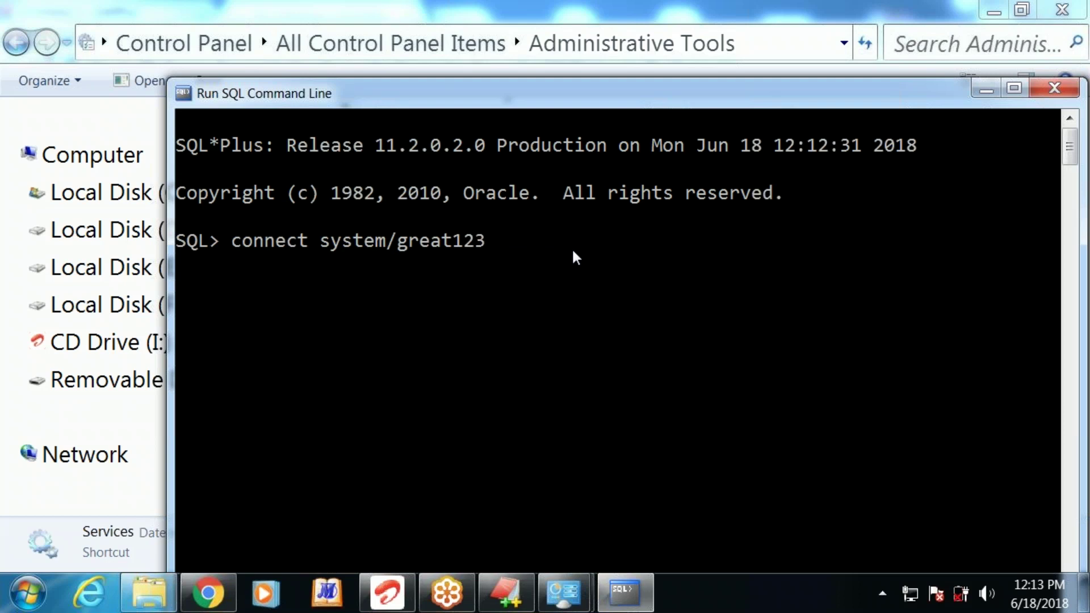
Enter a connect command for the system account with its password at the SQL> prompt
right_click(635, 90)
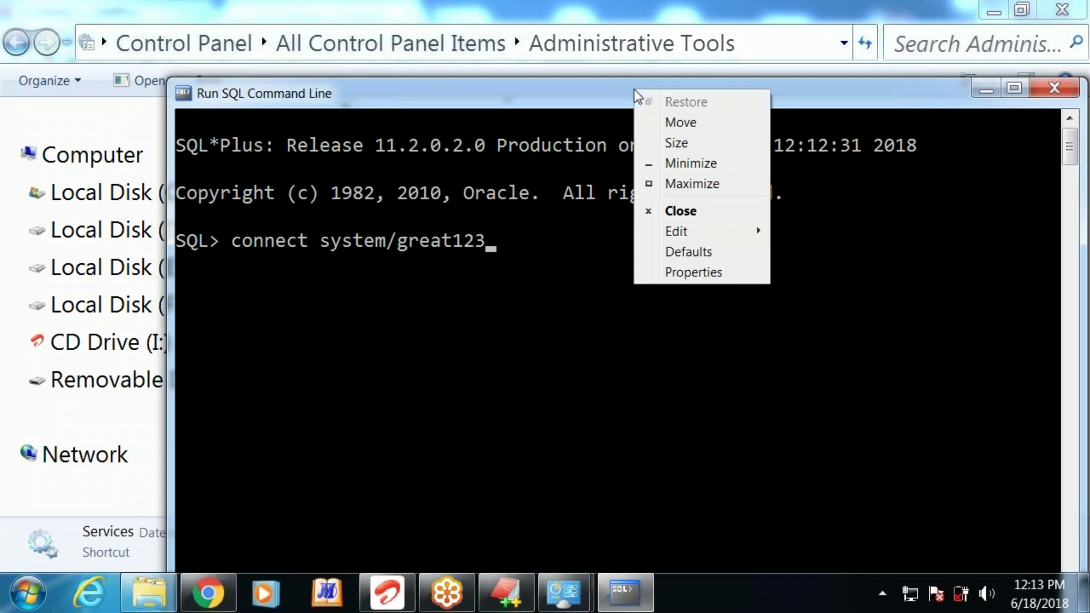
Set the console colours to black screen text on a white background
left_click(686, 271)
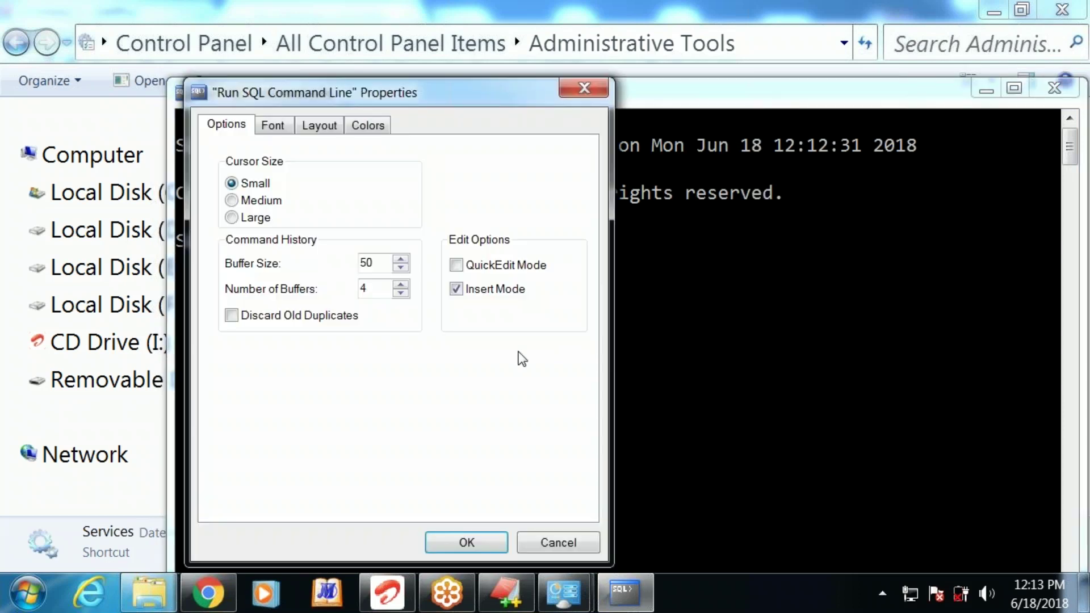
left_click(367, 124)
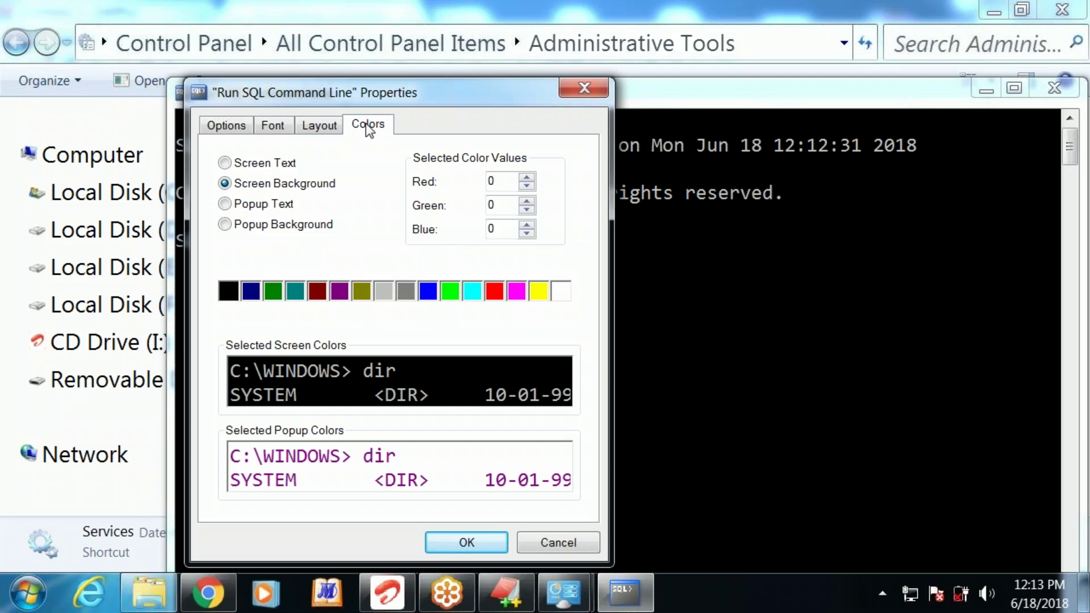
left_click(255, 164)
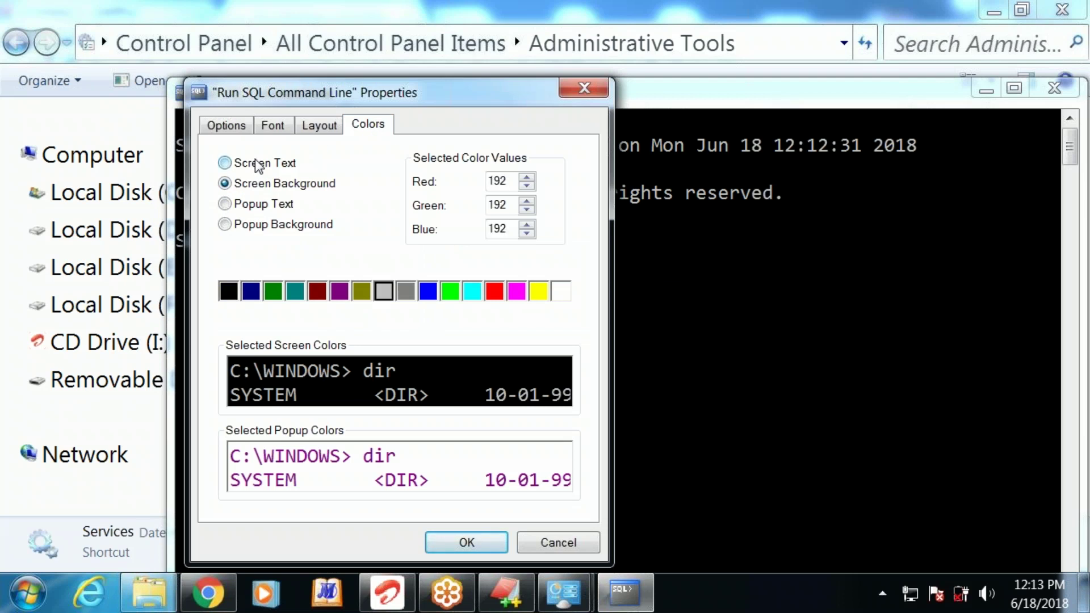
left_click(222, 297)
left_click(225, 184)
left_click(564, 299)
left_click(466, 542)
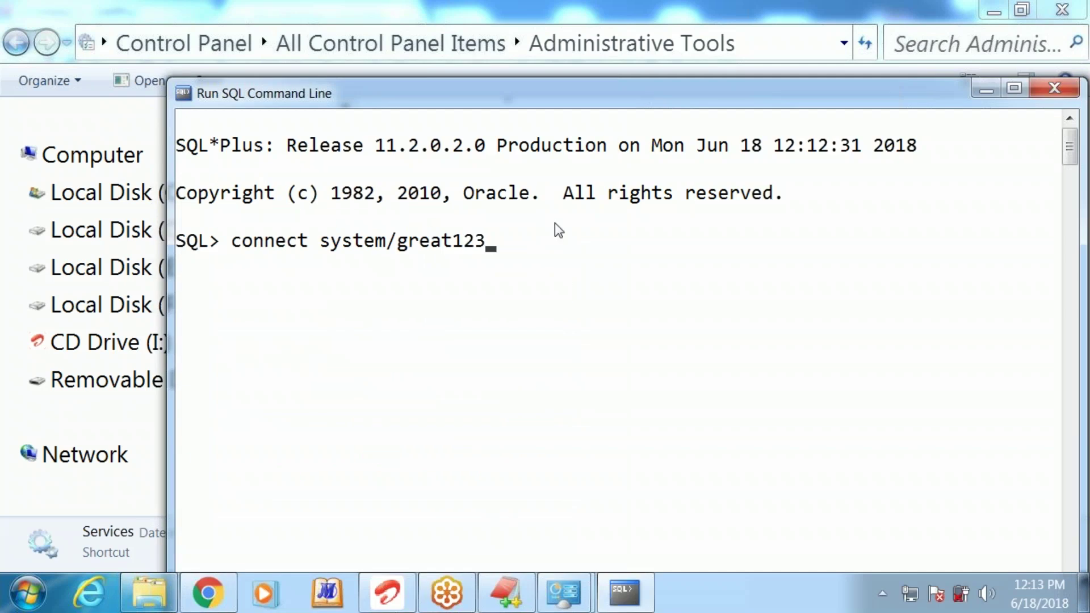
Raise the console font size to 36 and move the window up and left
right_click(581, 101)
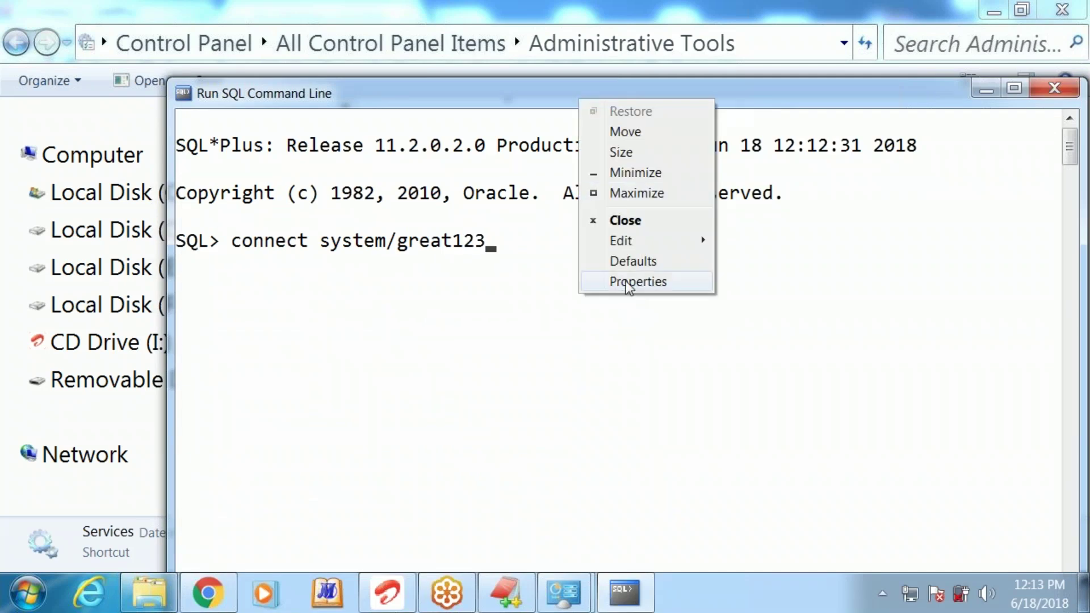
left_click(629, 282)
left_click(275, 124)
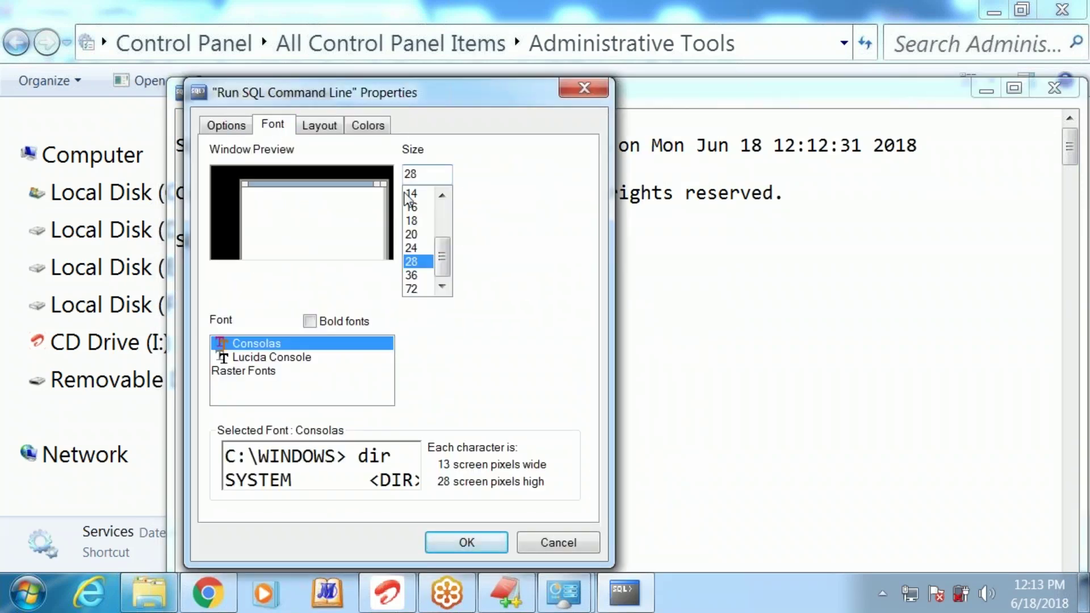
left_click(415, 275)
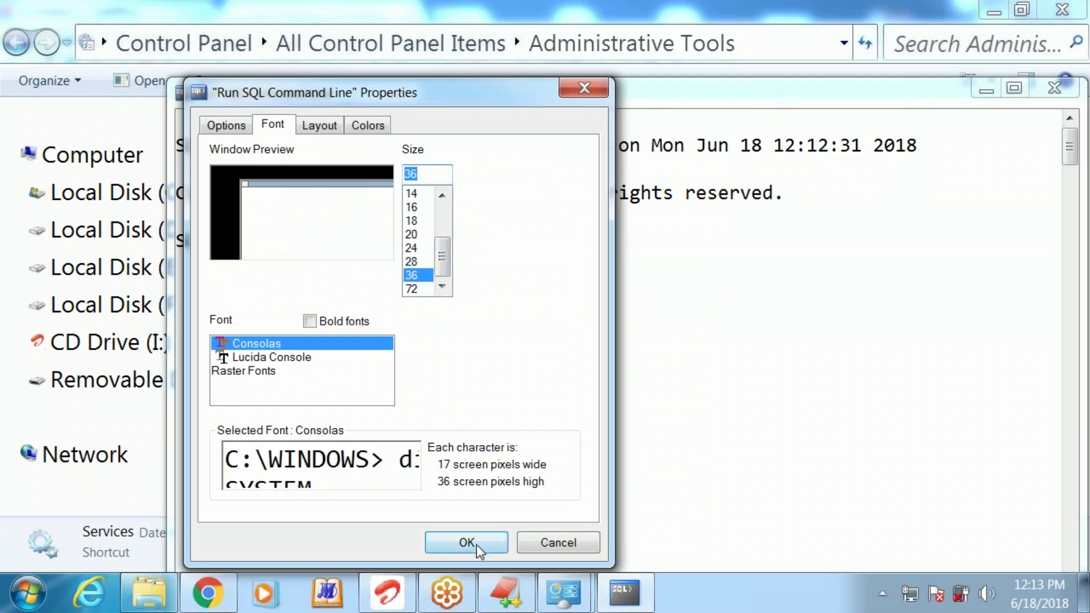
left_click(476, 543)
left_click_drag(628, 104, 536, 62)
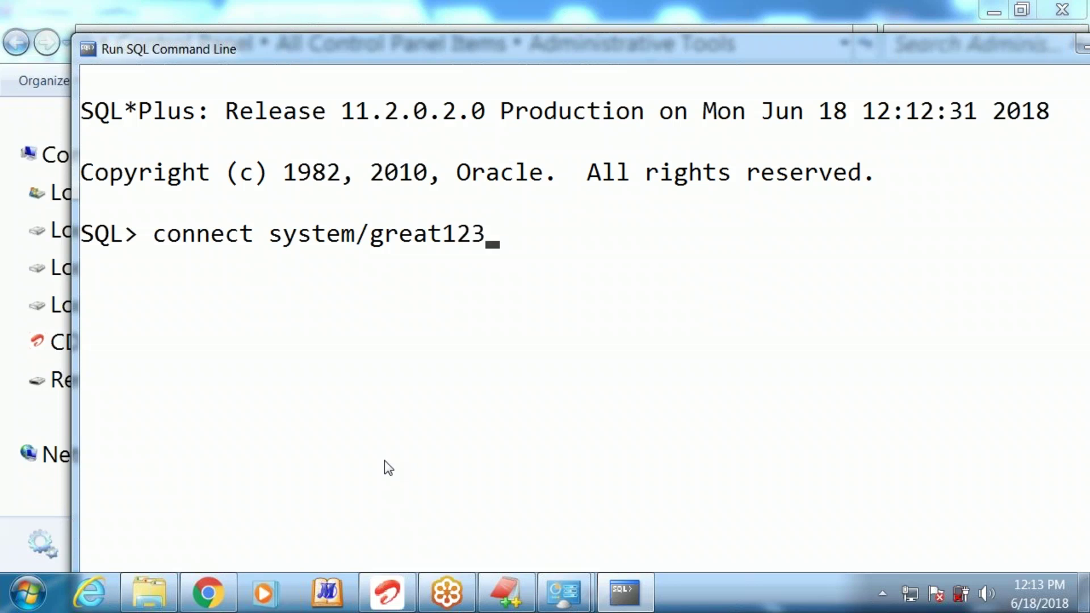
Run the connect command to log in as system, then type quit at the next prompt
key("Return")
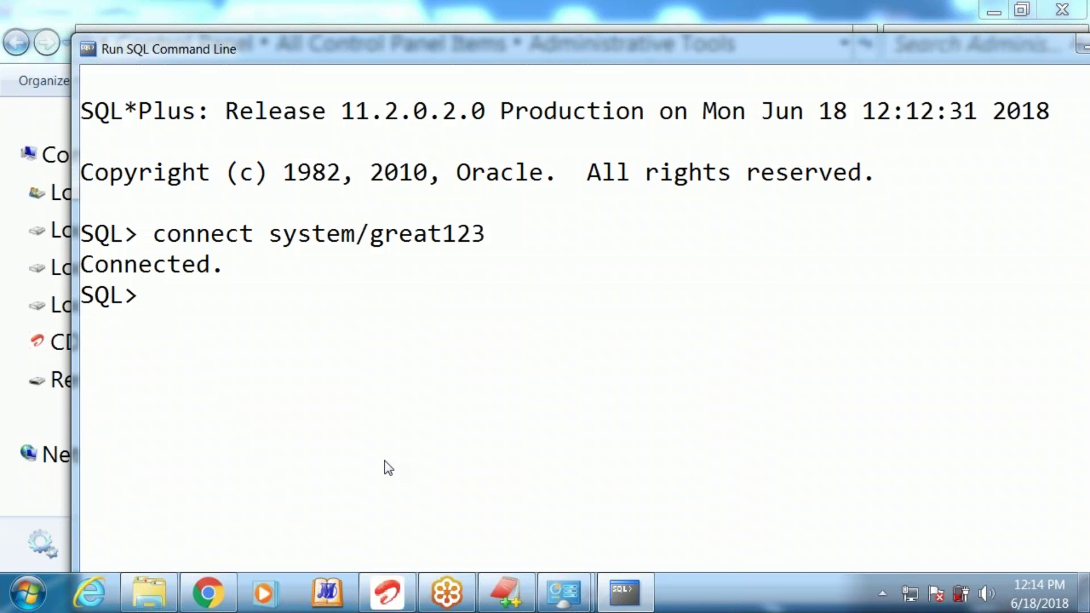
type("quit")
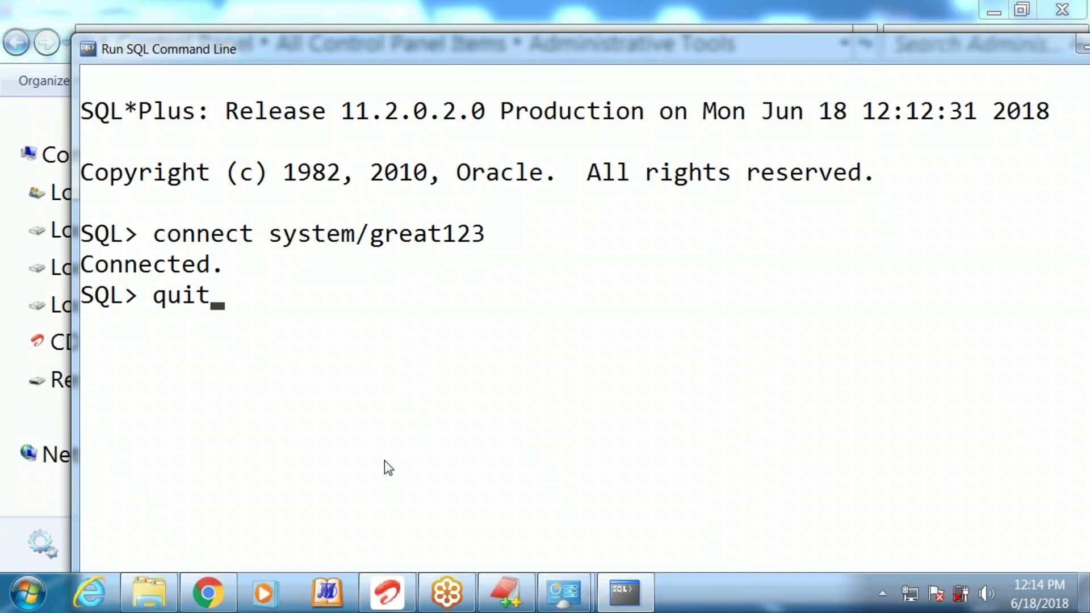
Exit SQL*Plus with quit so its console window closes
key("Return")
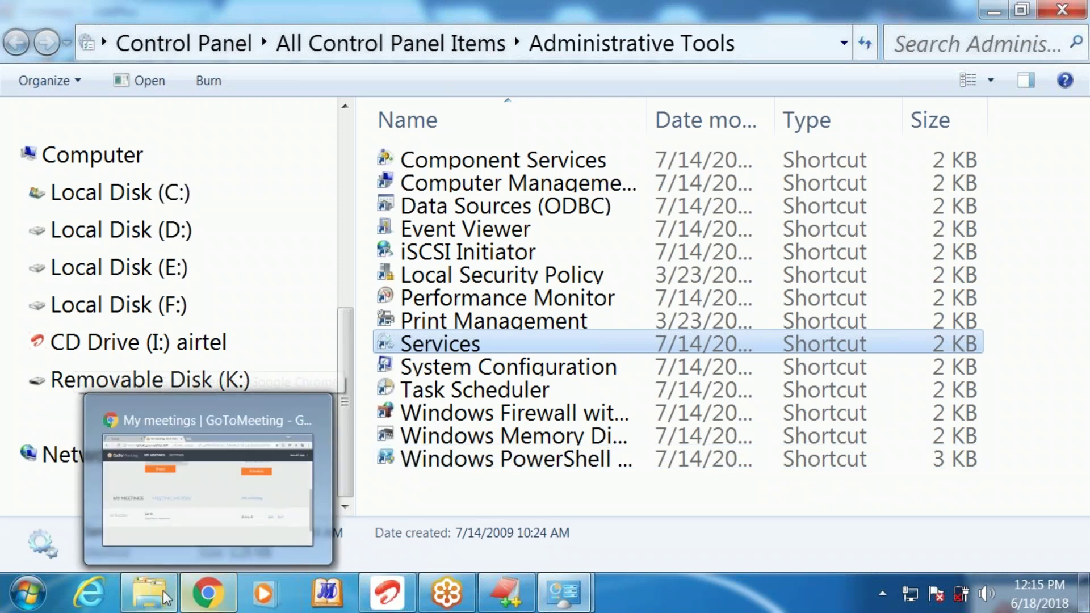
Bring up the Chrome window maximized and load oracle.com in a new tab
mouse_move(200, 608)
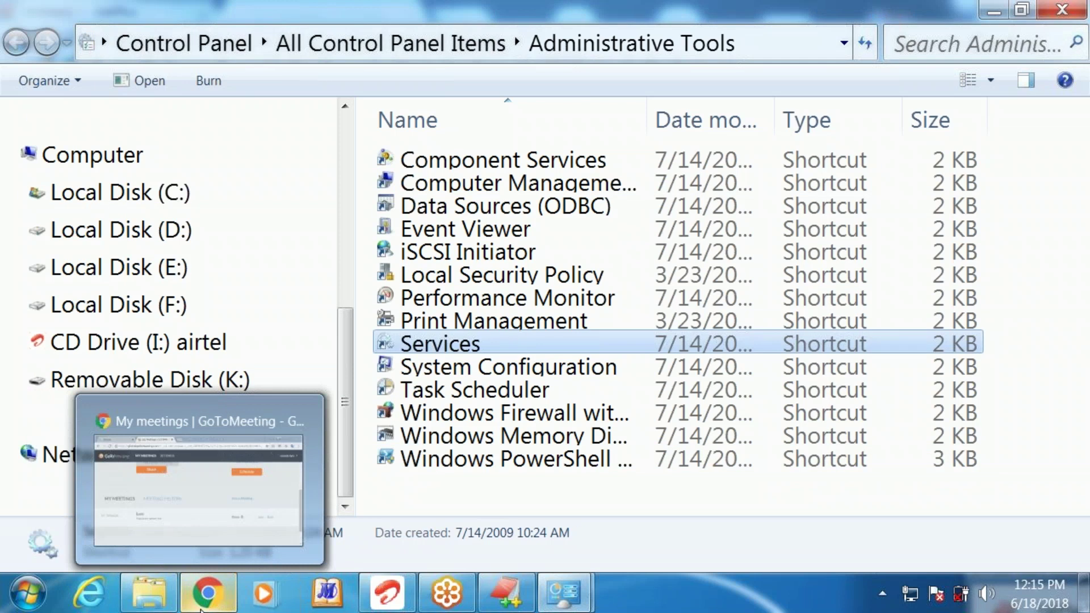
left_click(216, 552)
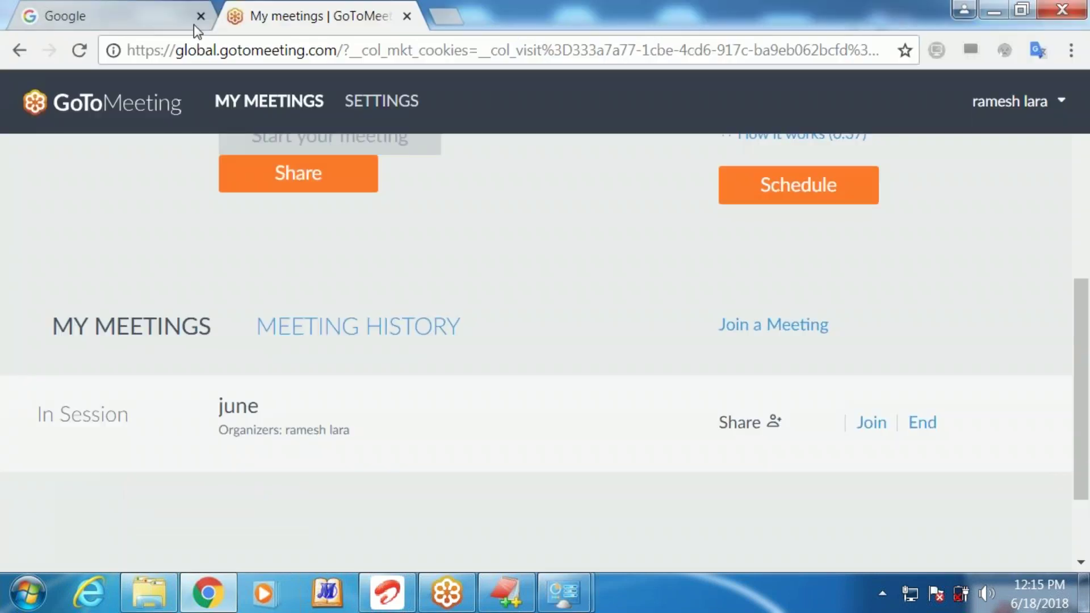
left_click_drag(815, 11, 650, 128)
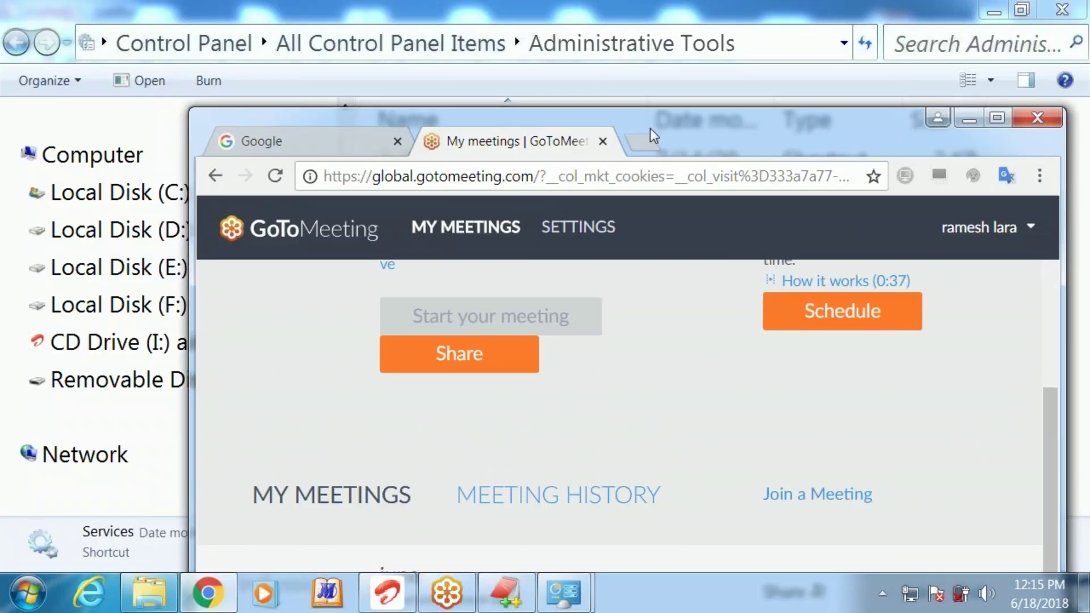
left_click(635, 141)
double_click(881, 118)
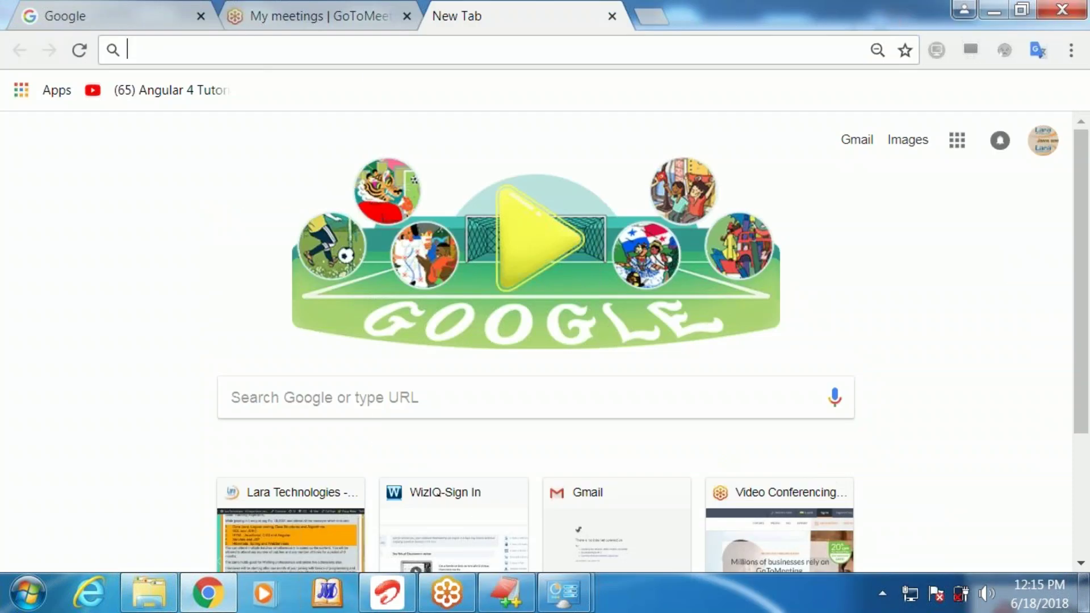
type("o")
key("Return")
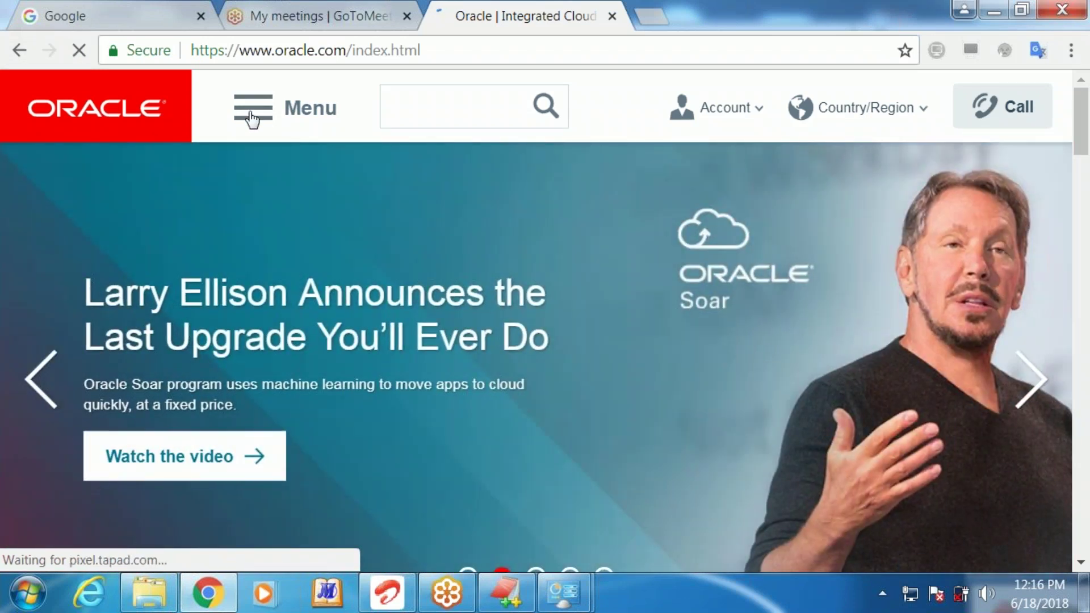
Zoom the page to 90% and go through Menu > Downloads and Trials to Developer Tools
left_click(252, 116)
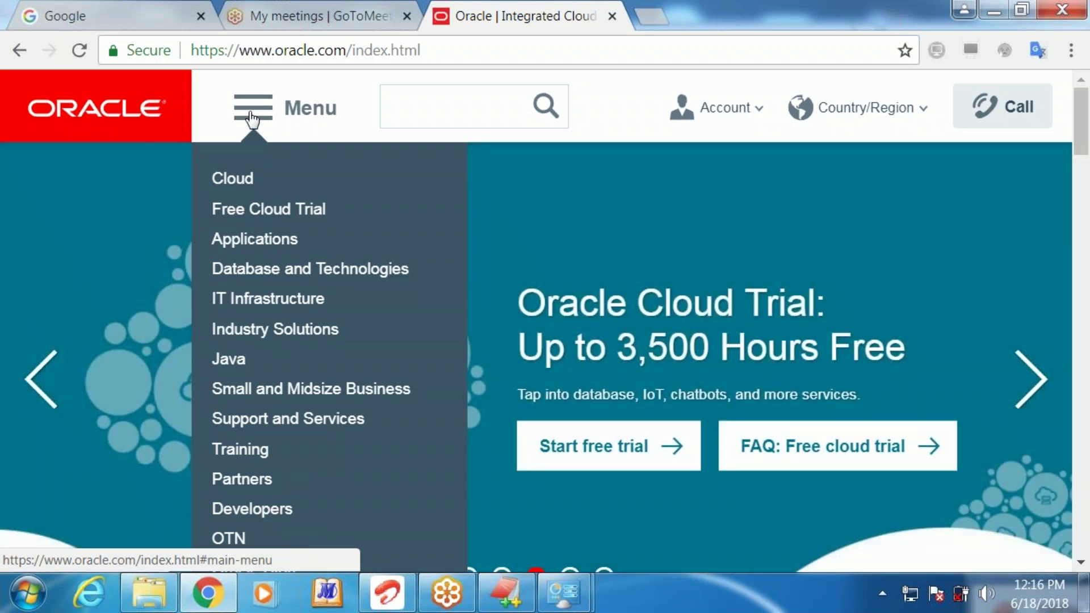
key("ctrl+minus")
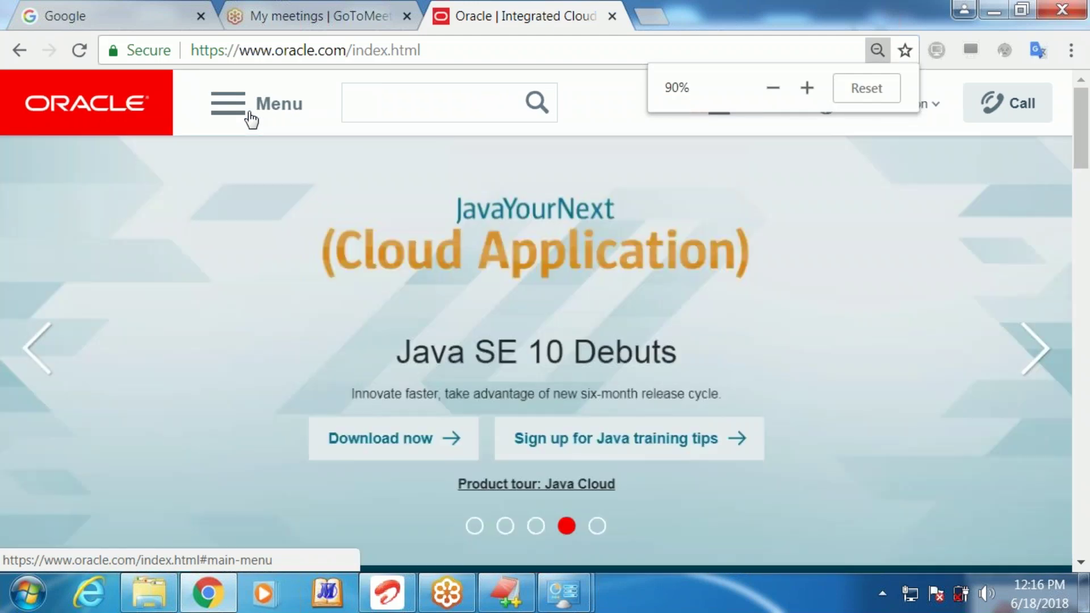
left_click(244, 112)
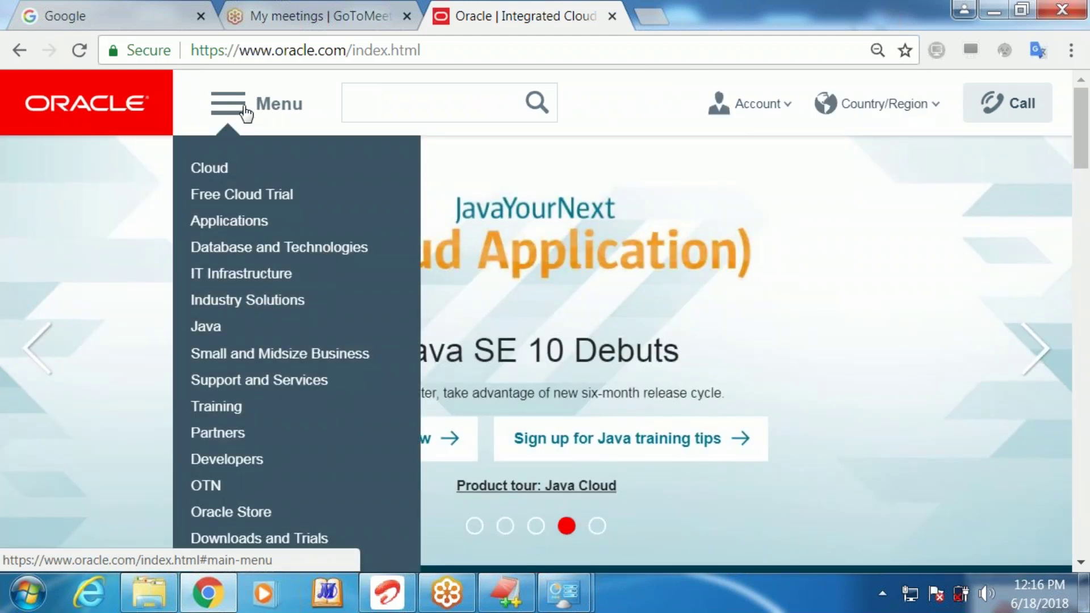
left_click(304, 538)
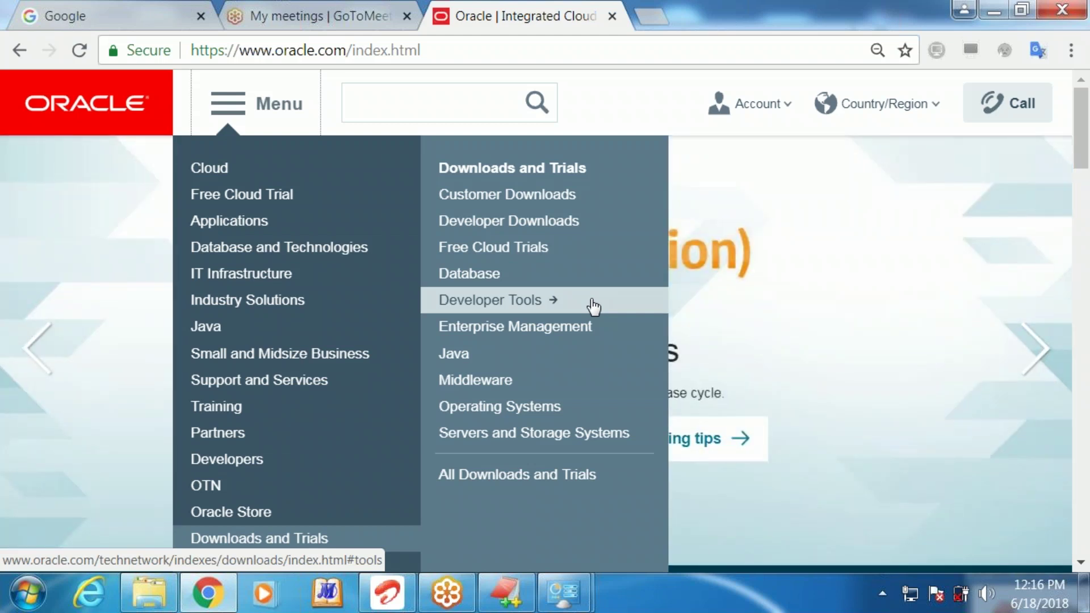
left_click(593, 306)
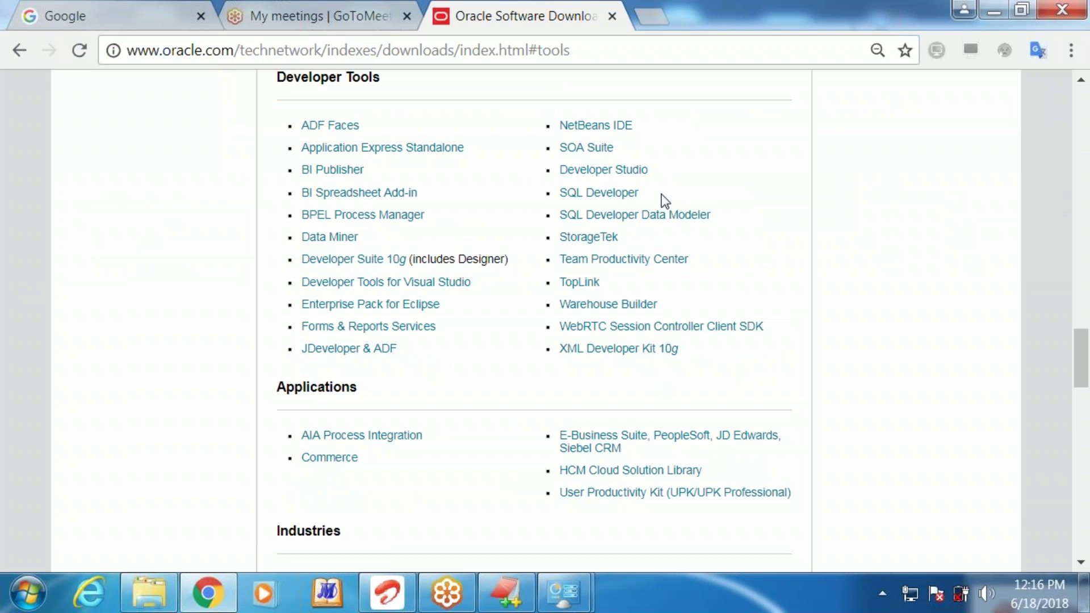
Zoom the page back to 110% and follow the SQL Developer link under Developer Tools
left_click_drag(640, 196, 553, 198)
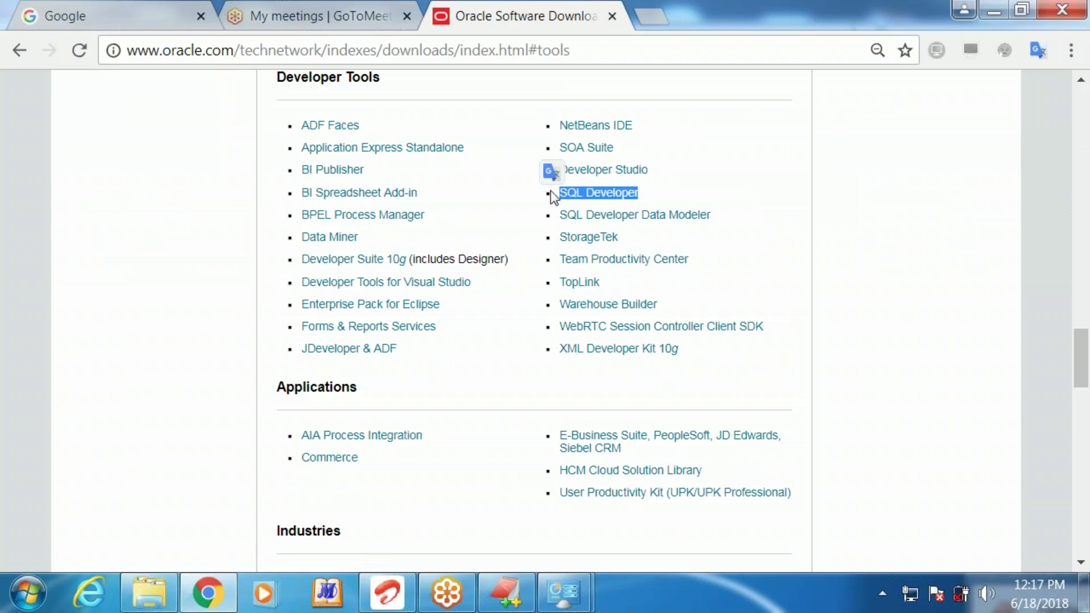
key("ctrl+plus")
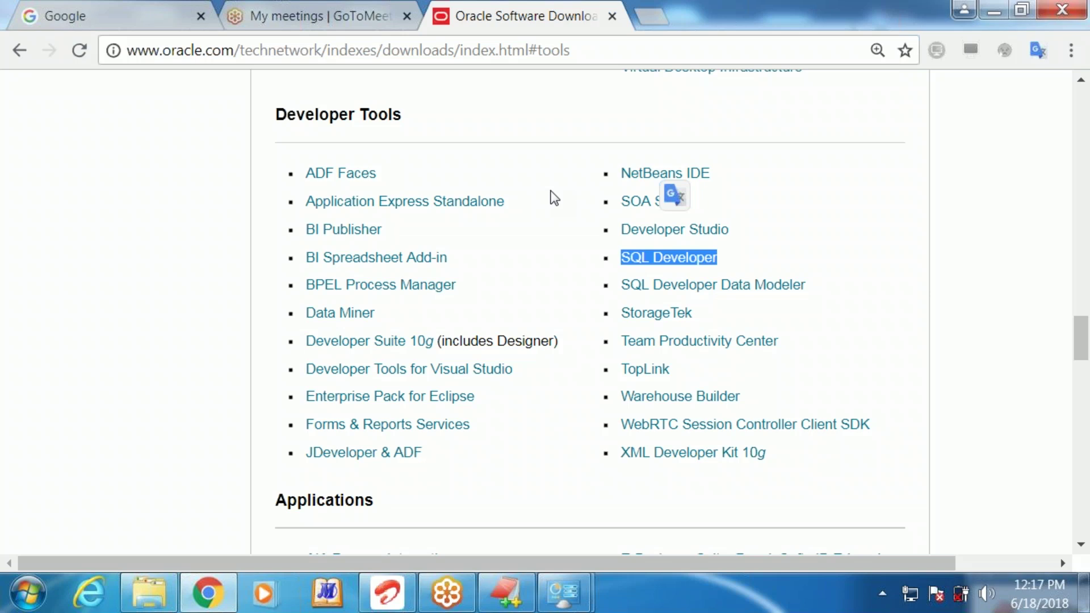
left_click(685, 260)
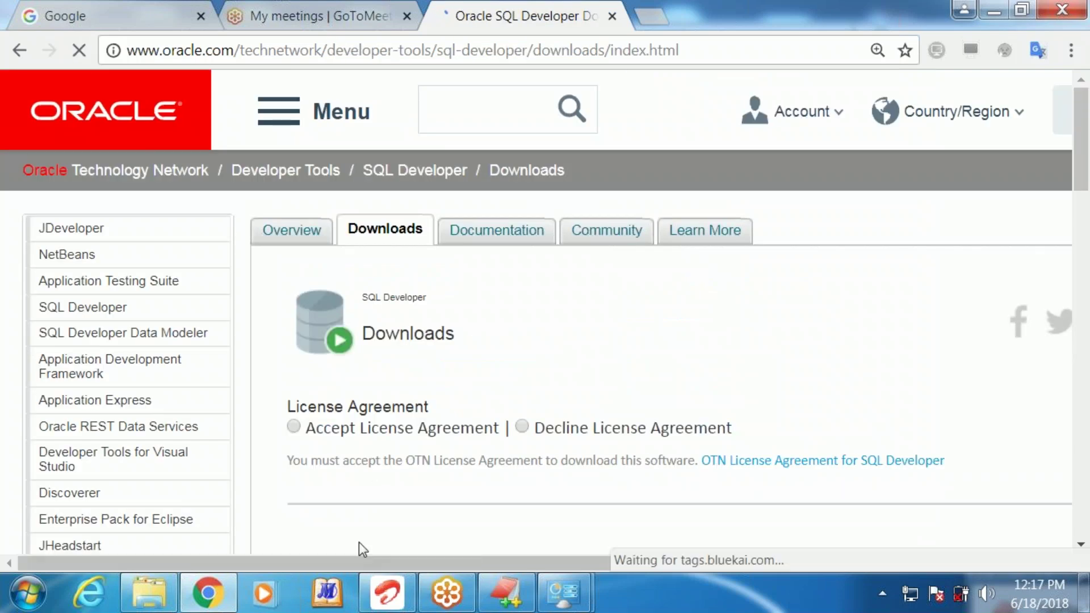
Accept the OTN license and download the Windows 64-bit SQL Developer package with JDK 8 included
left_click(293, 427)
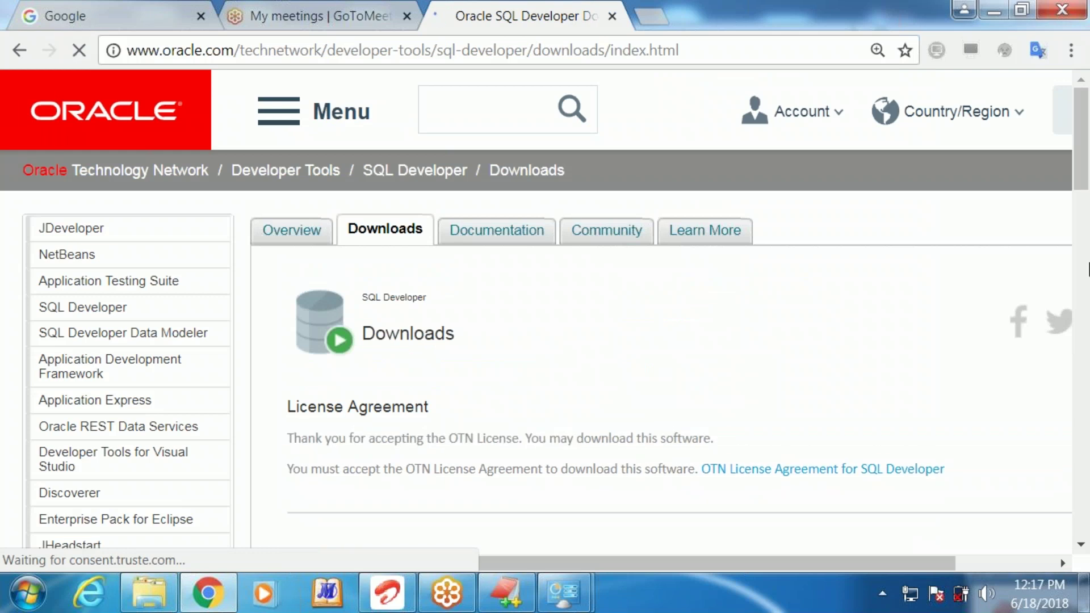
left_click_drag(1083, 167, 1087, 263)
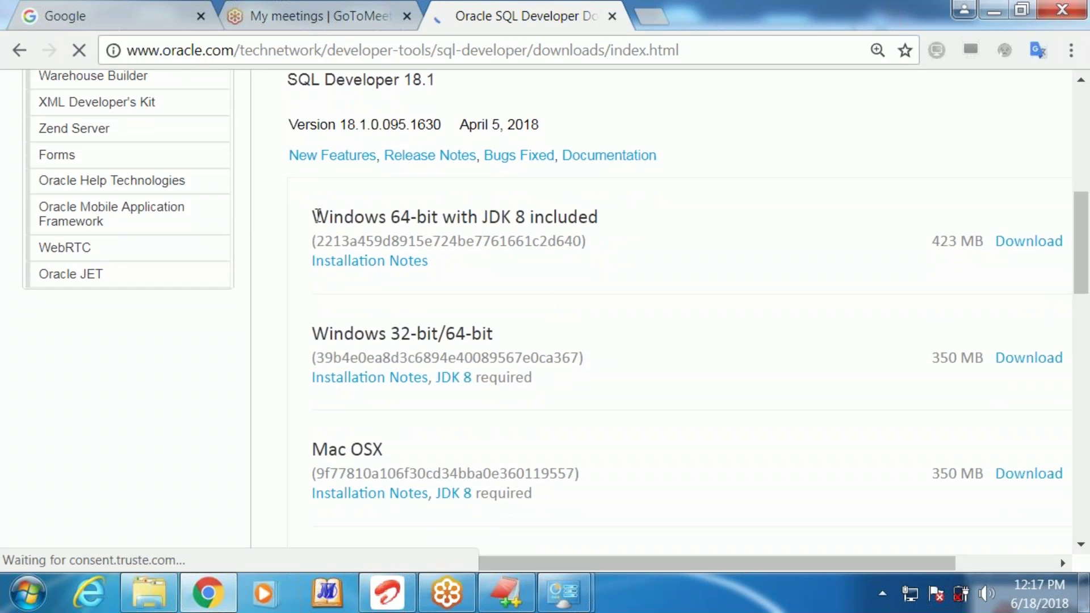
left_click_drag(318, 215, 577, 208)
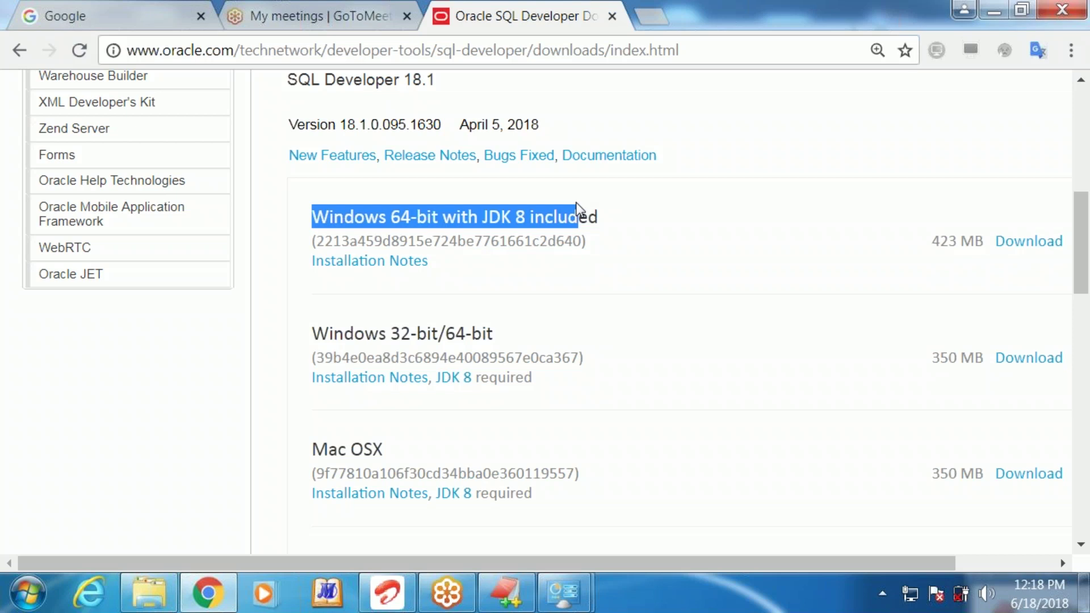
left_click_drag(523, 346, 312, 328)
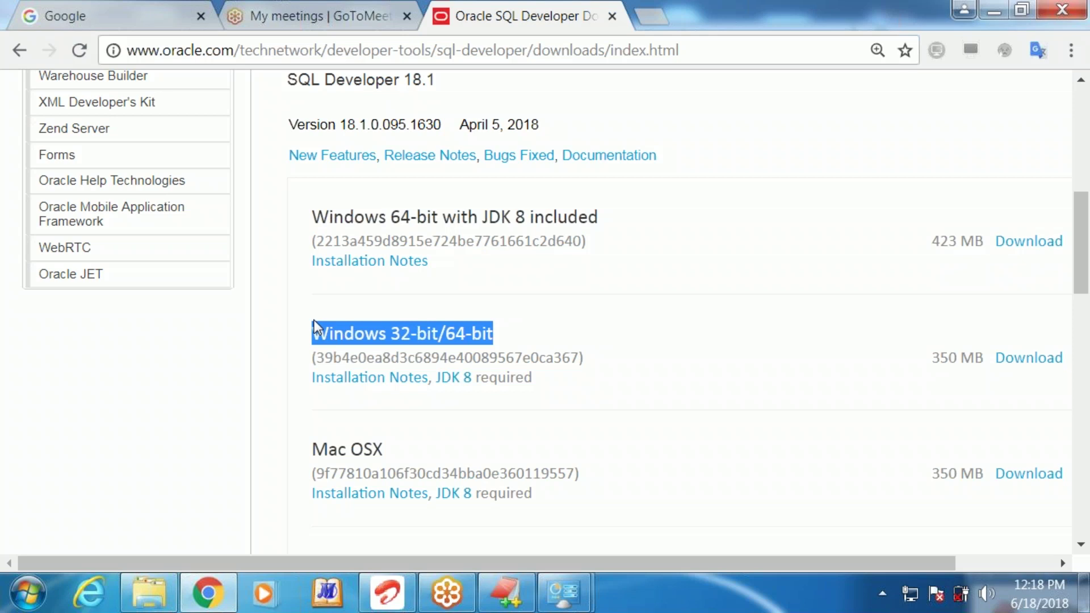
left_click(320, 218)
left_click_drag(319, 218, 594, 204)
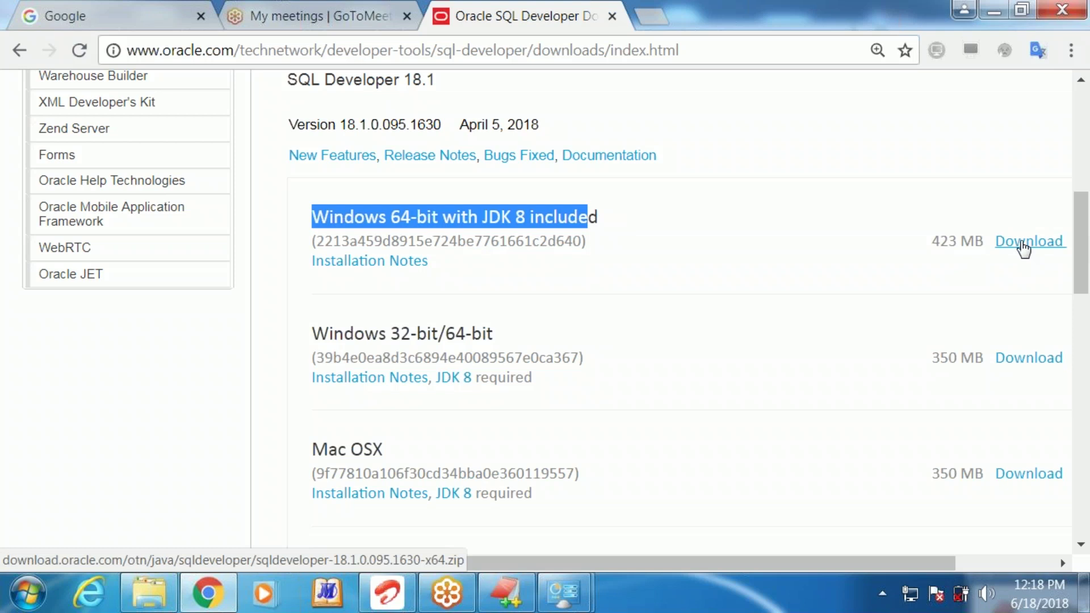
left_click(1024, 248)
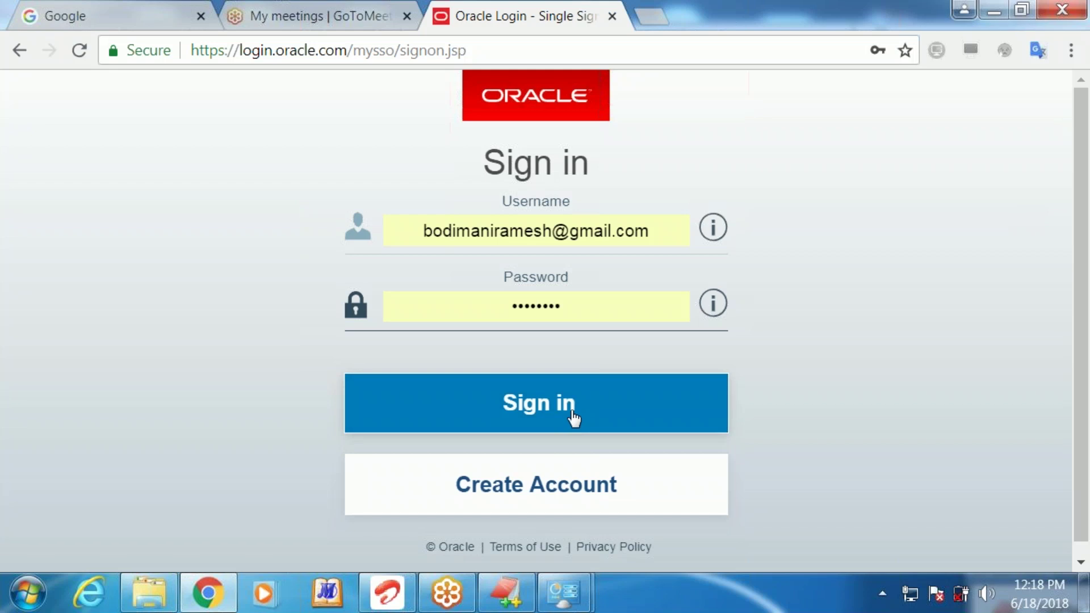
Sign in to Oracle and save the sqldeveloper zip into the oracle-new folder, cancelling the duplicate download
left_click(574, 418)
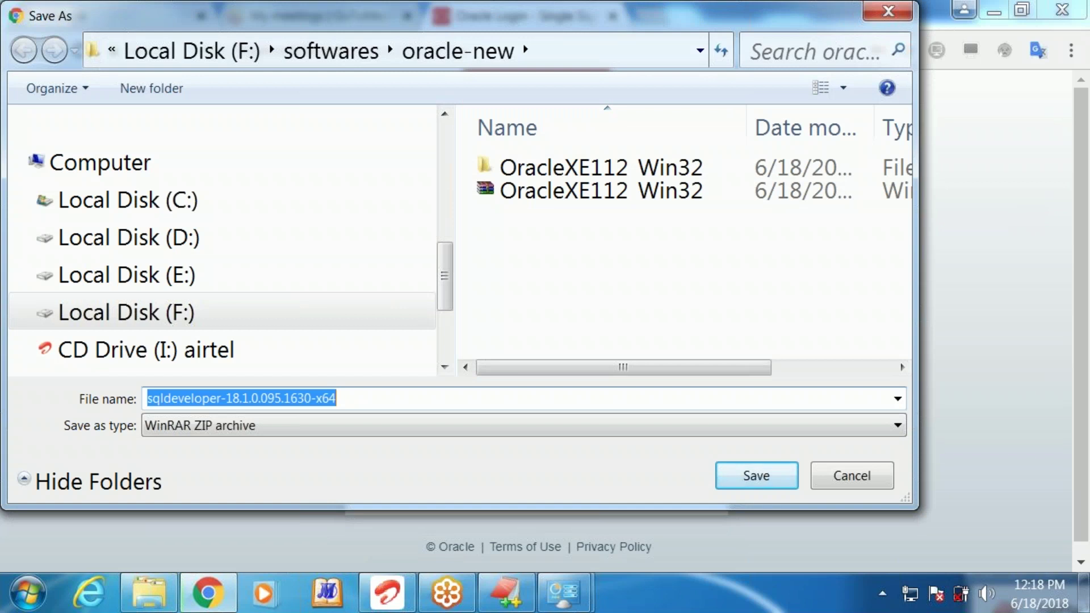
left_click(751, 480)
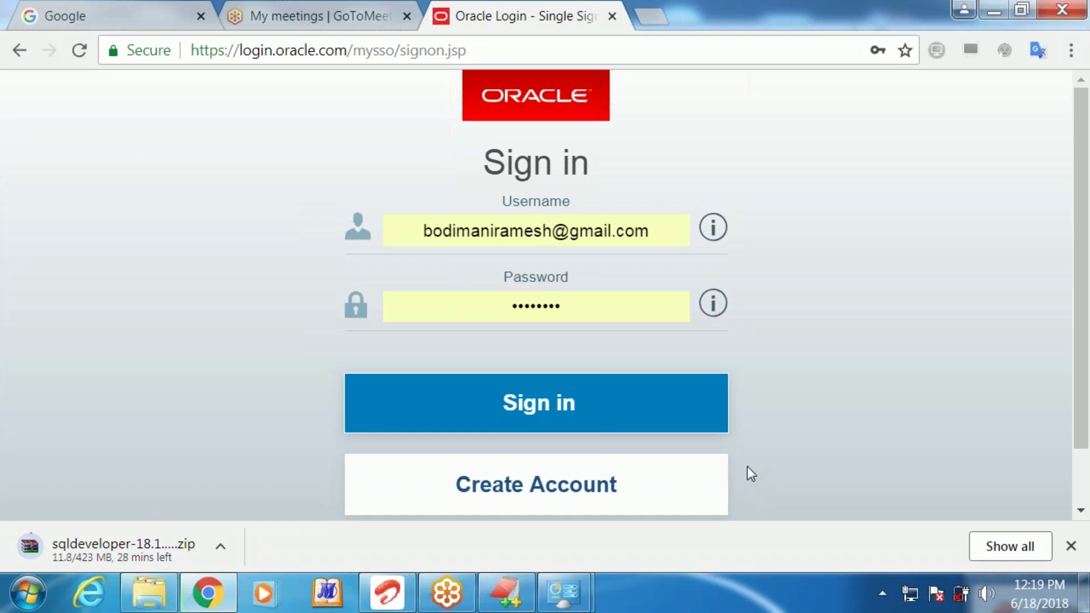
left_click(564, 413)
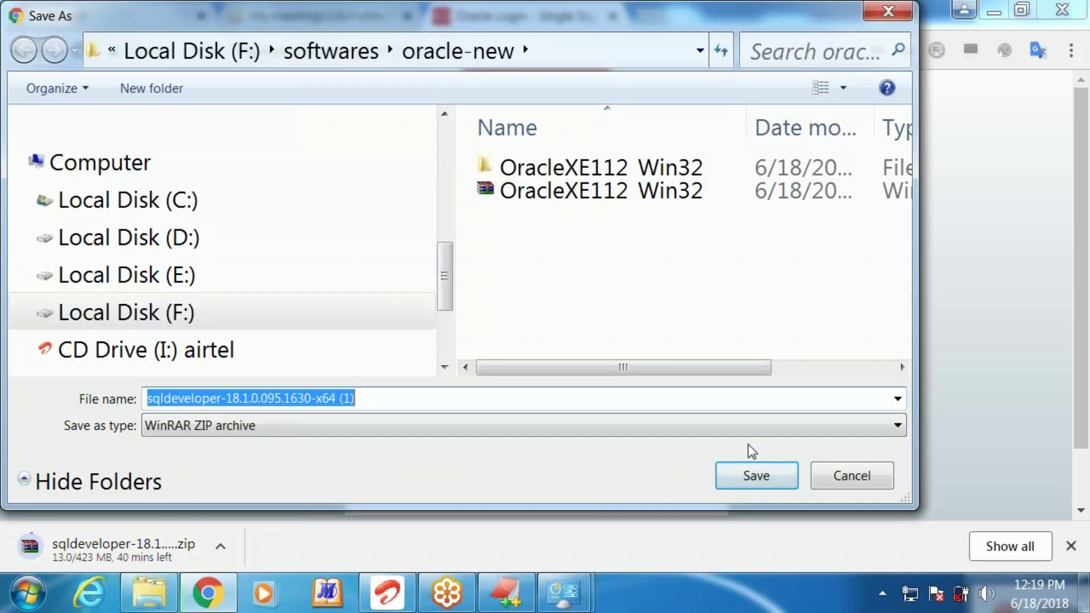
left_click(857, 479)
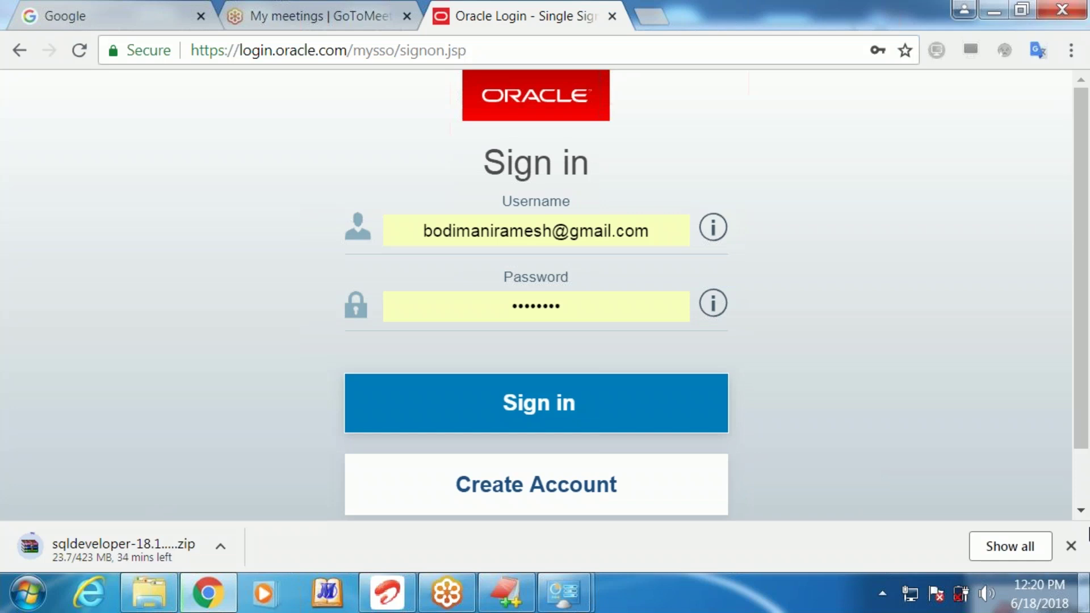
Switch to the Explorer window and open softwares > oracle on Local Disk (F:)
mouse_move(158, 579)
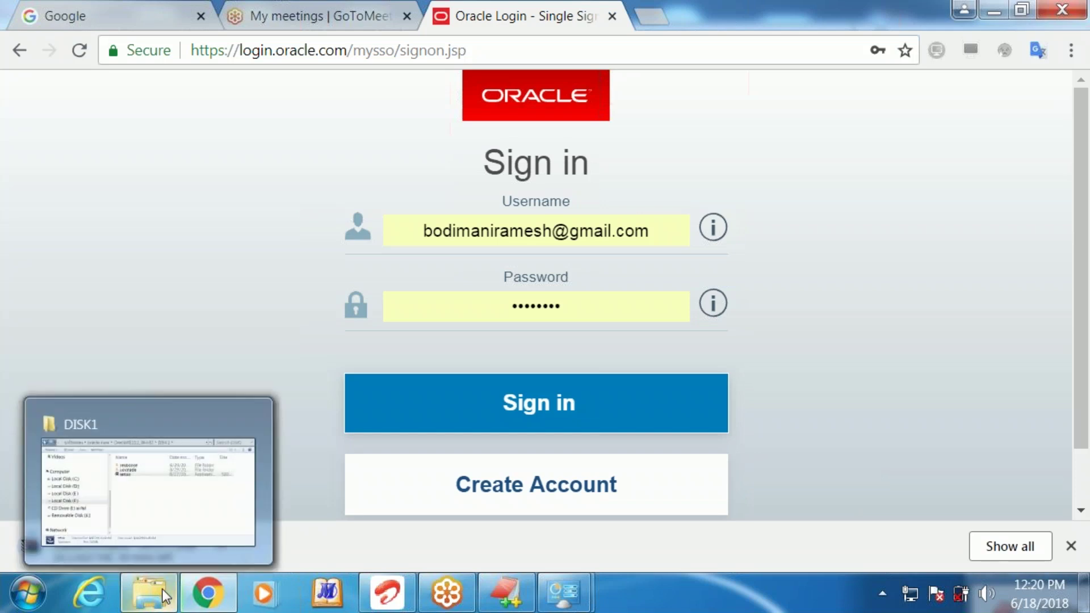
left_click(156, 509)
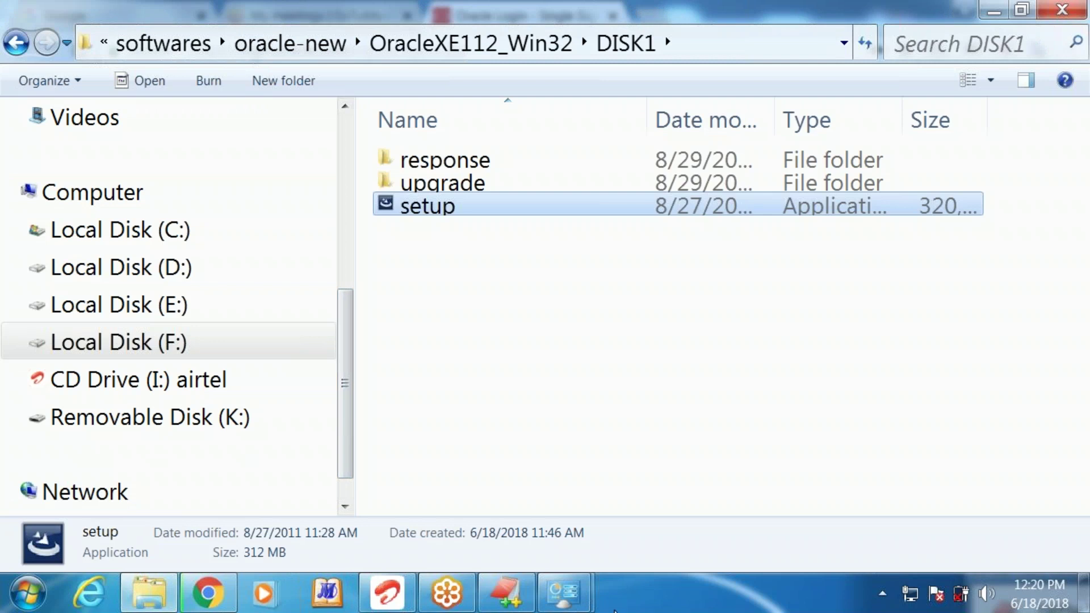
left_click(574, 601)
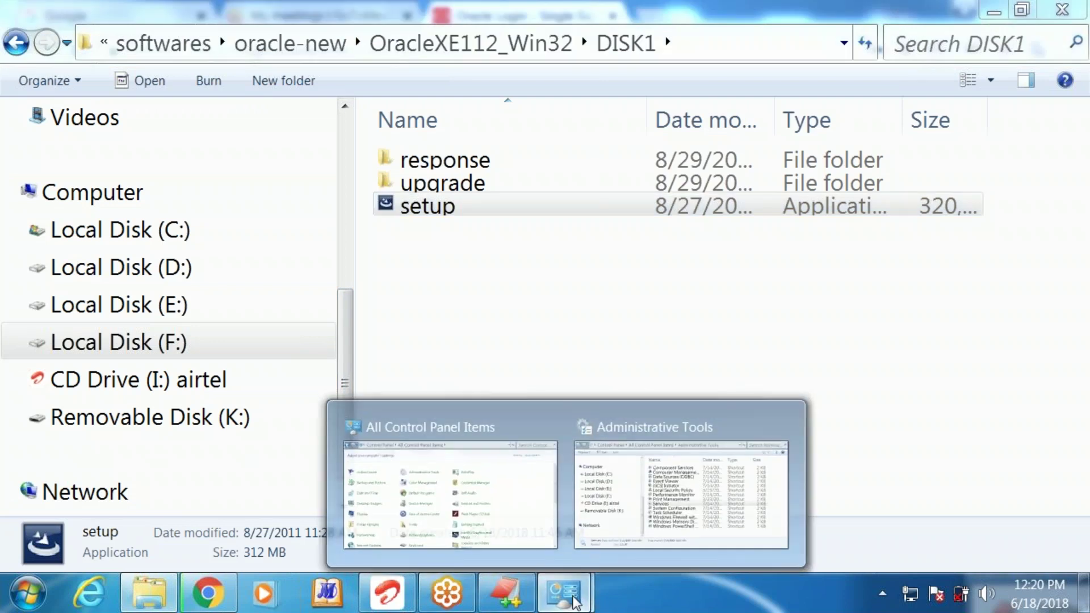
left_click(178, 43)
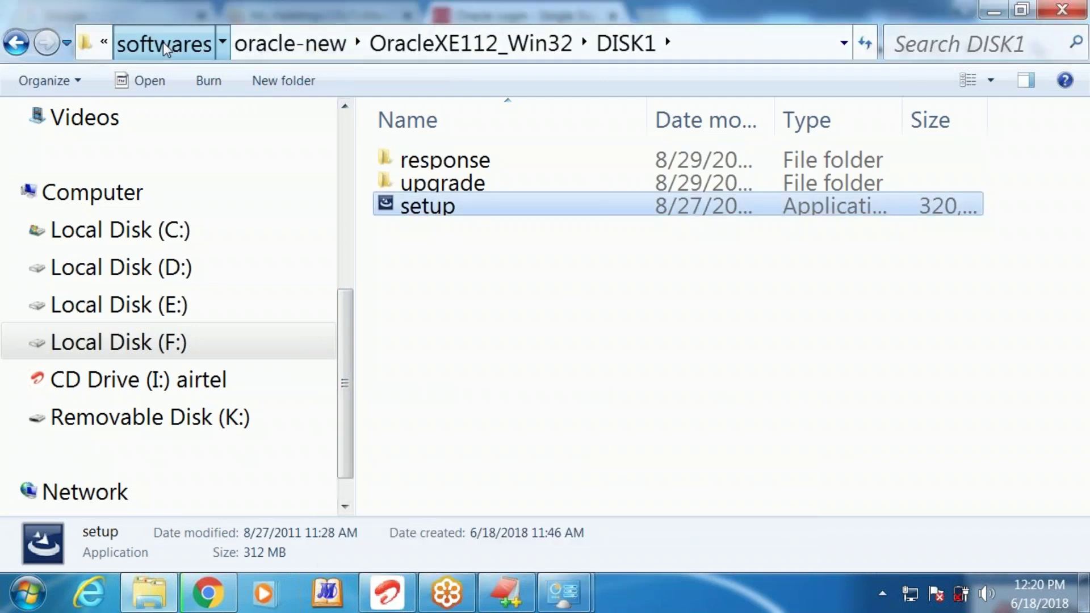
left_click(449, 208)
double_click(450, 208)
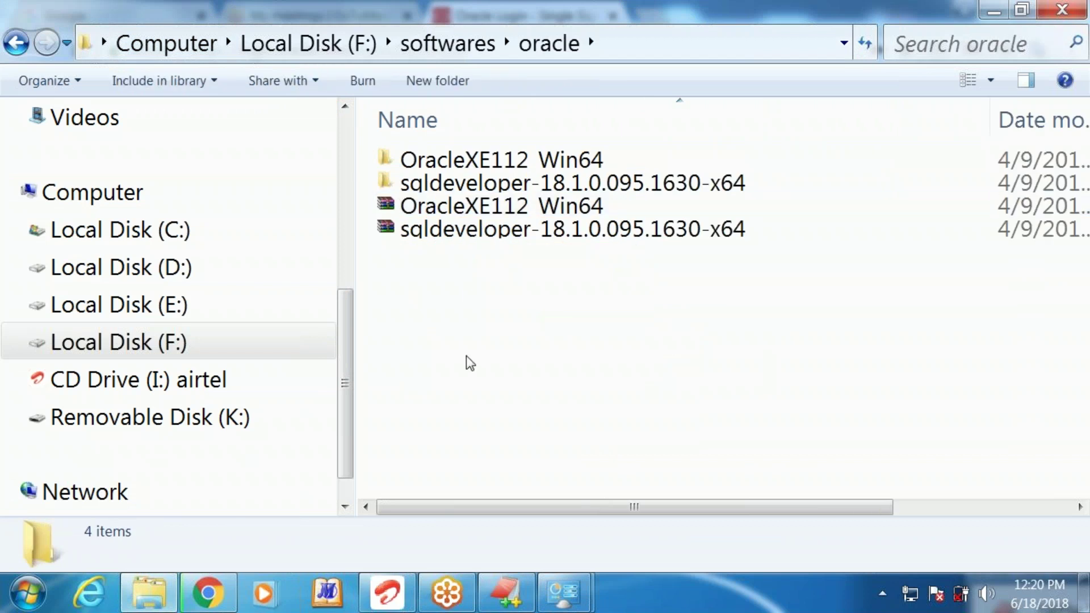
Open the extracted sqldeveloper-18.1.0.095.1630-x64 folder and select its inner sqldeveloper folder
key("Down")
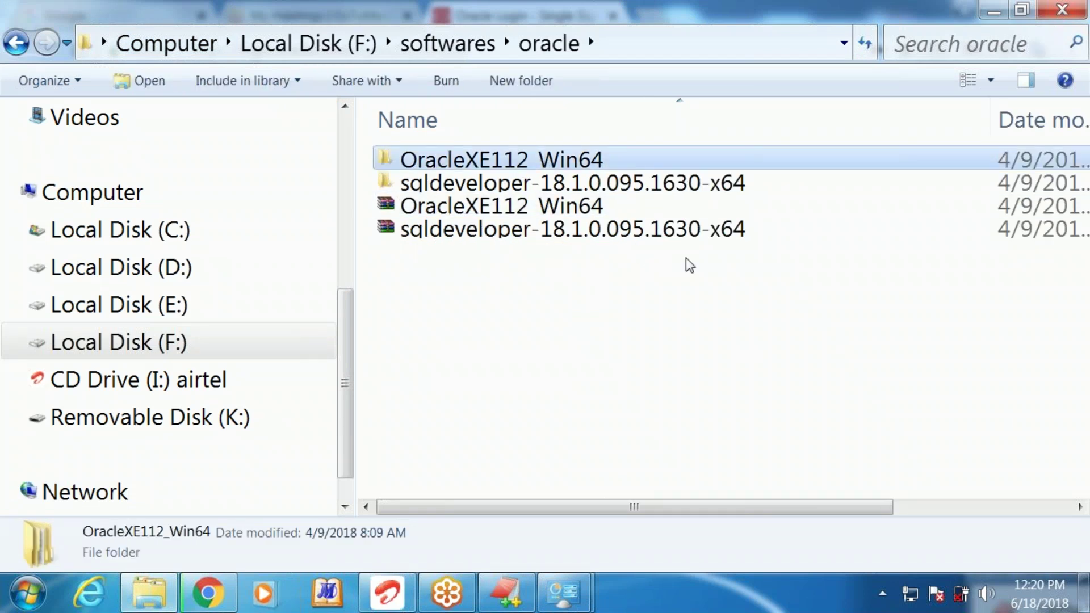
left_click(679, 189)
left_click(658, 237)
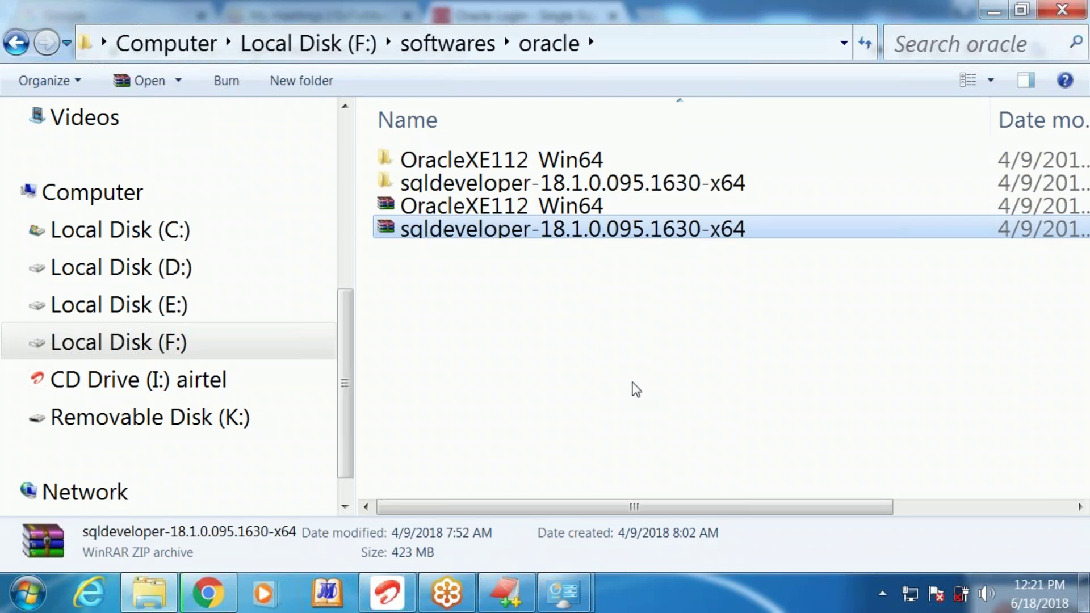
left_click(603, 184)
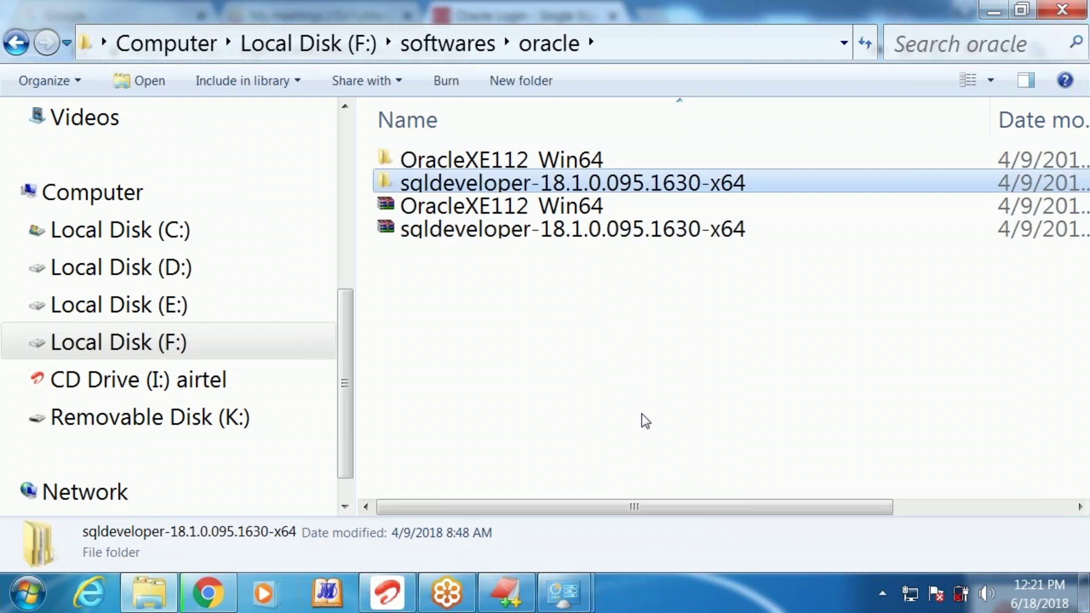
double_click(662, 192)
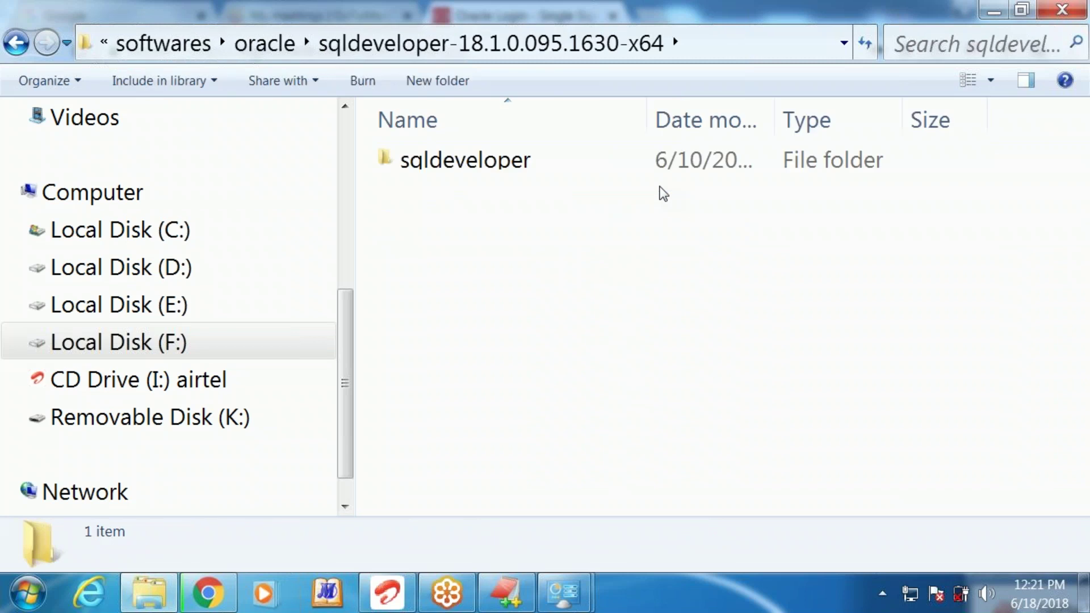
left_click(481, 168)
Switch the sqldeveloper folder to Extra large icons view and select the sqldeveloper application
mouse_move(446, 593)
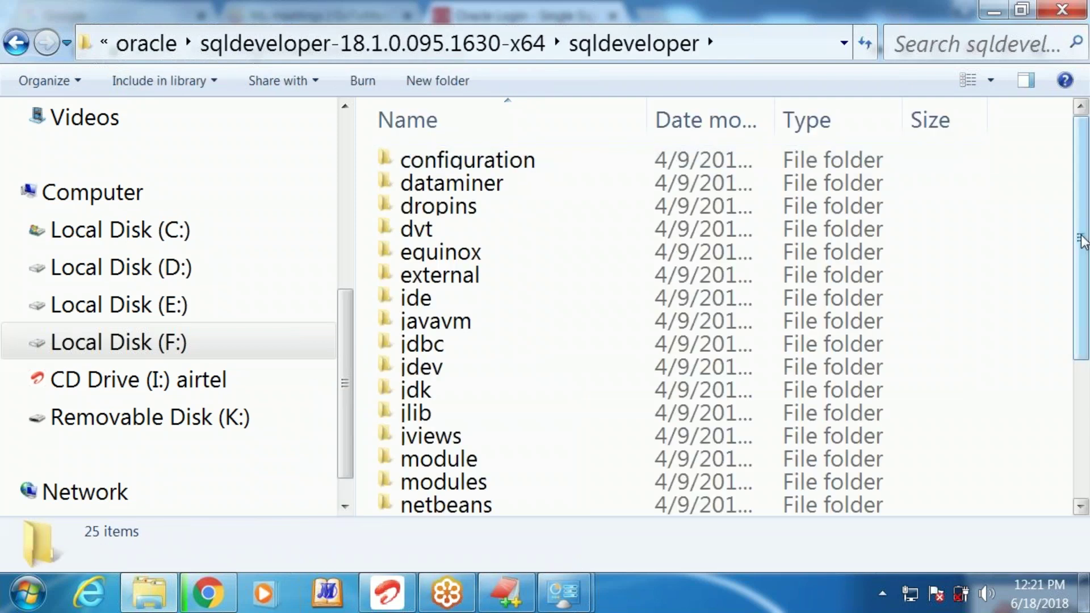
scroll(1080, 210, "down", 3)
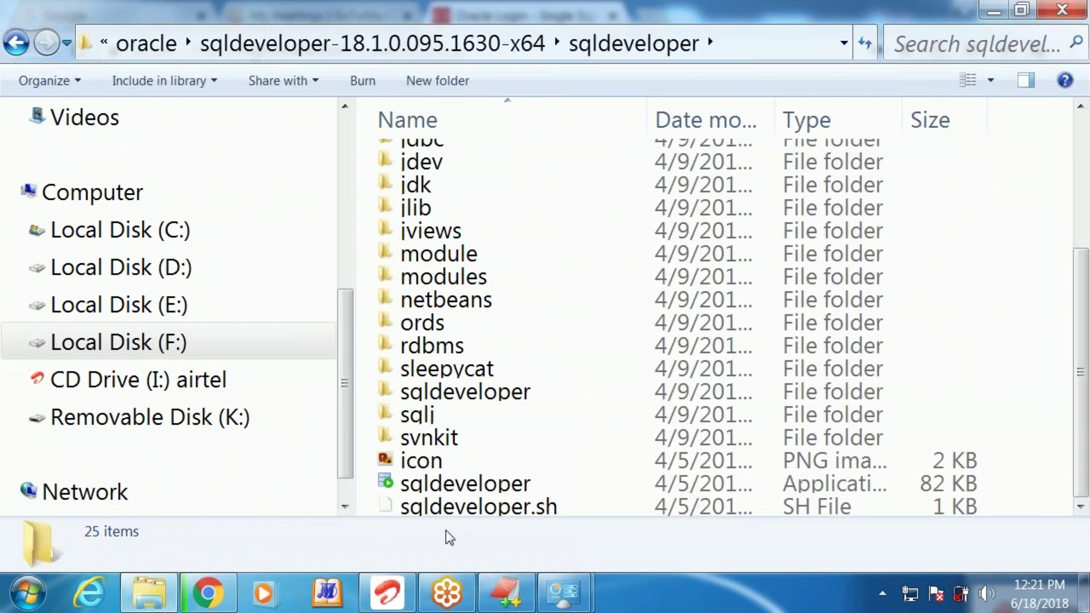
left_click(460, 487)
left_click(1084, 593)
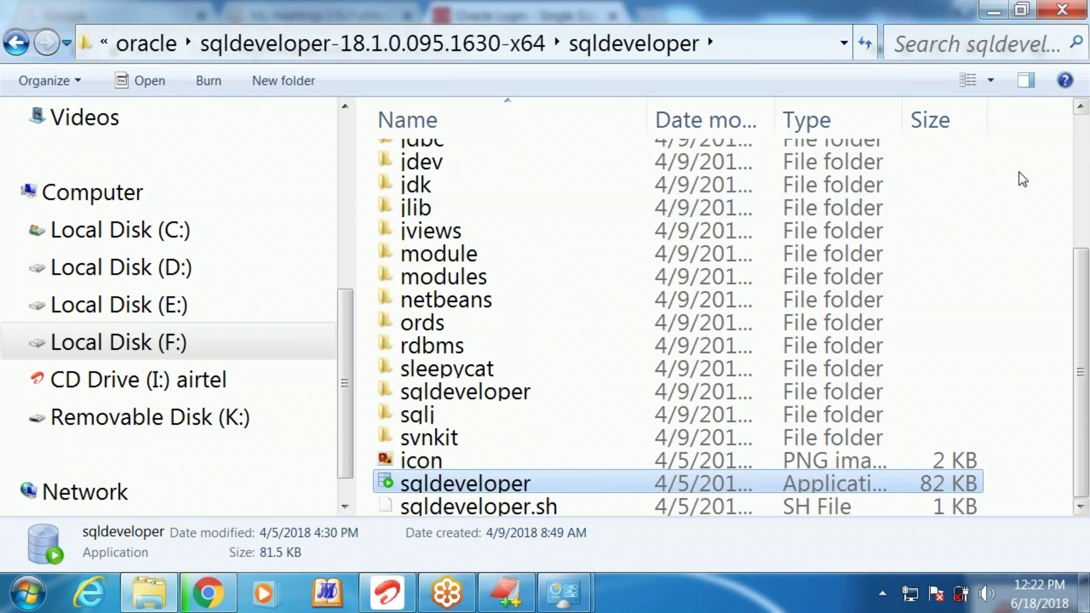
right_click(1002, 182)
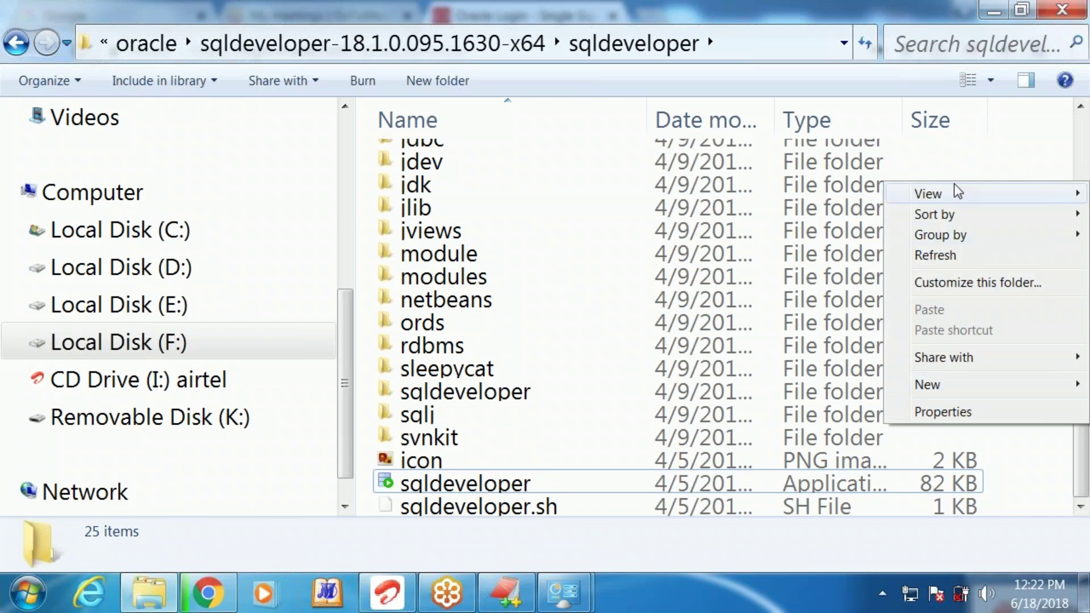
mouse_move(931, 194)
left_click(823, 193)
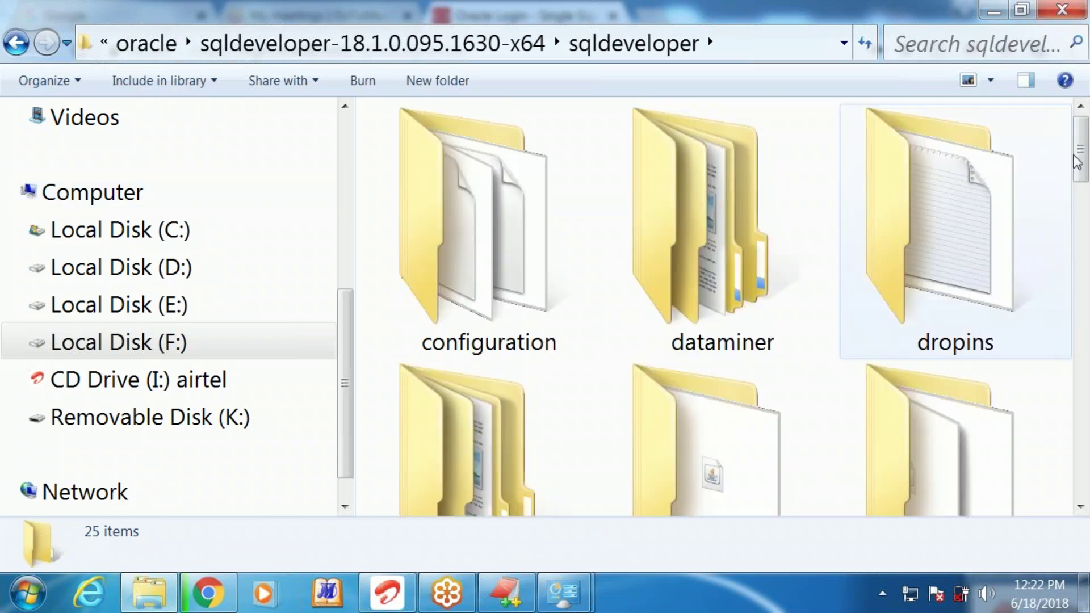
left_click_drag(1080, 153, 1074, 494)
scroll(1078, 446, "up", 2)
left_click(973, 335)
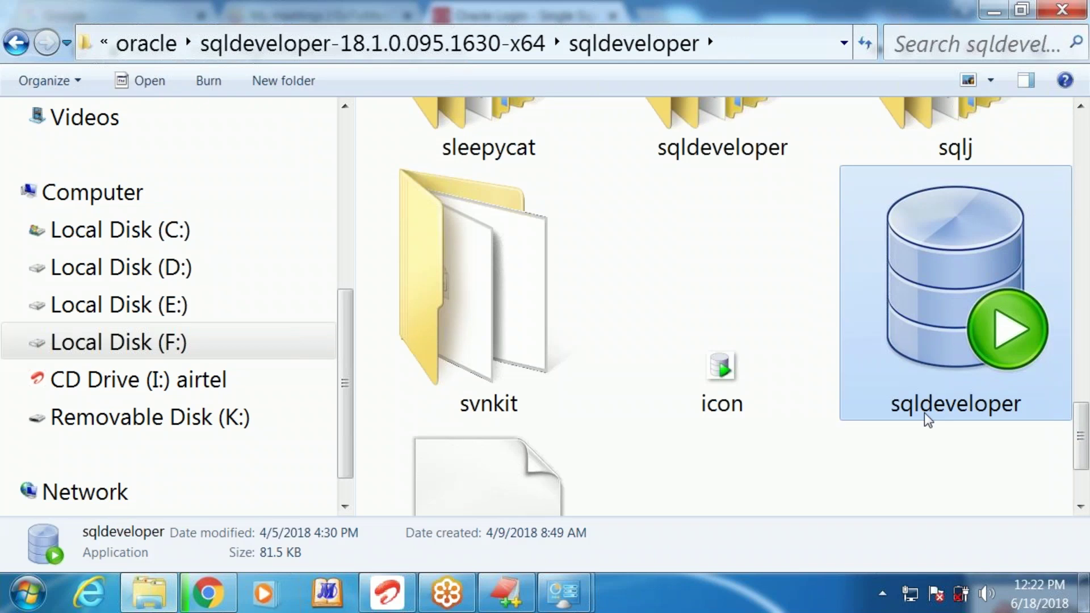
mouse_move(924, 414)
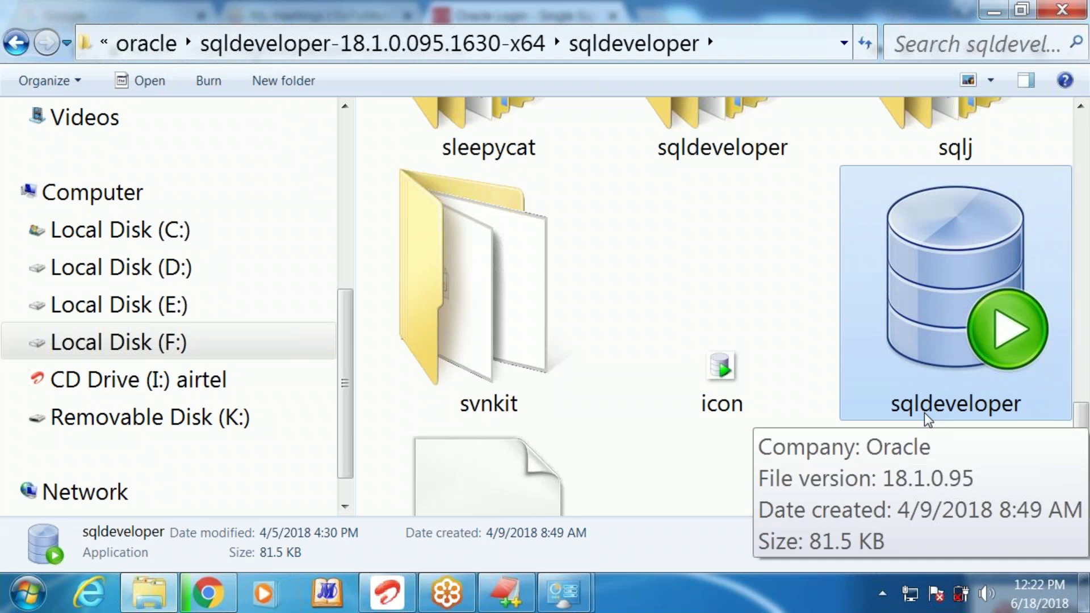
Launch sqldeveloper.exe and close the Welcome Page once SQL Developer 18.1 loads
double_click(966, 339)
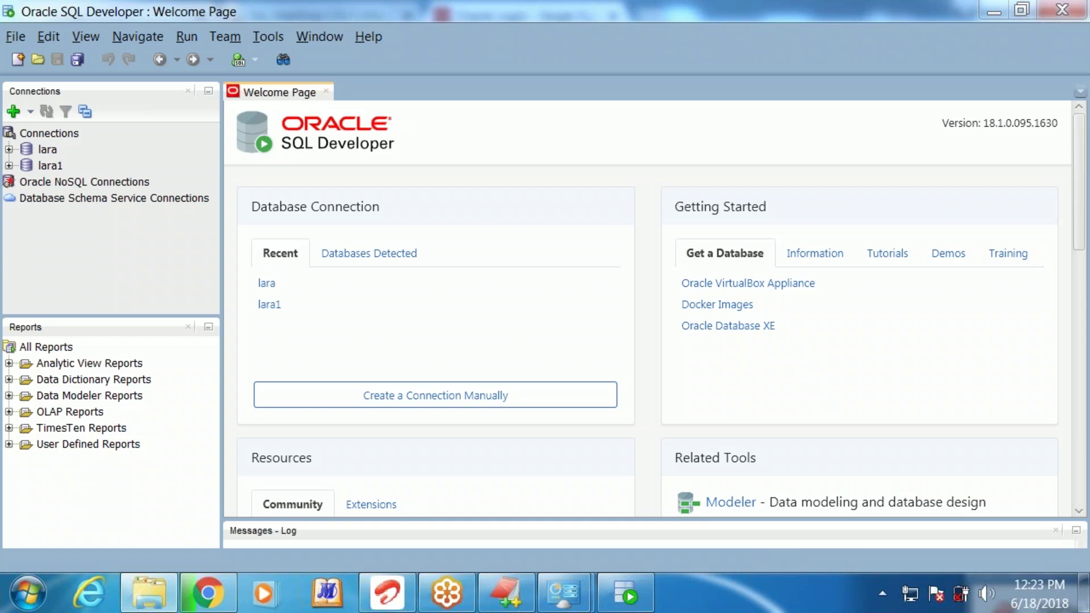
left_click(326, 91)
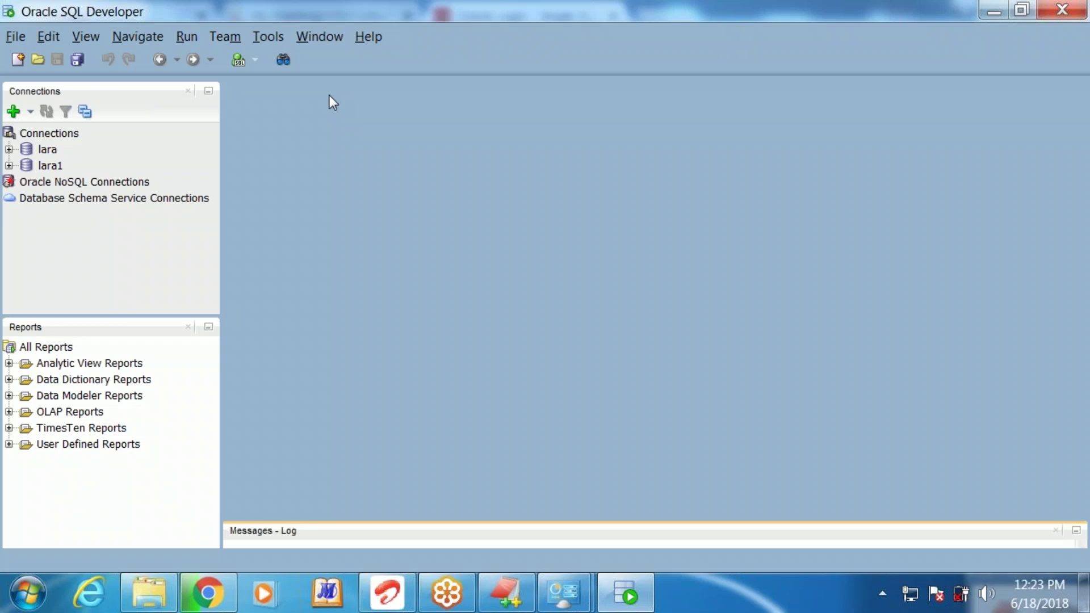
Choose File > New and pick the General > Connections category in the New Gallery
left_click(15, 37)
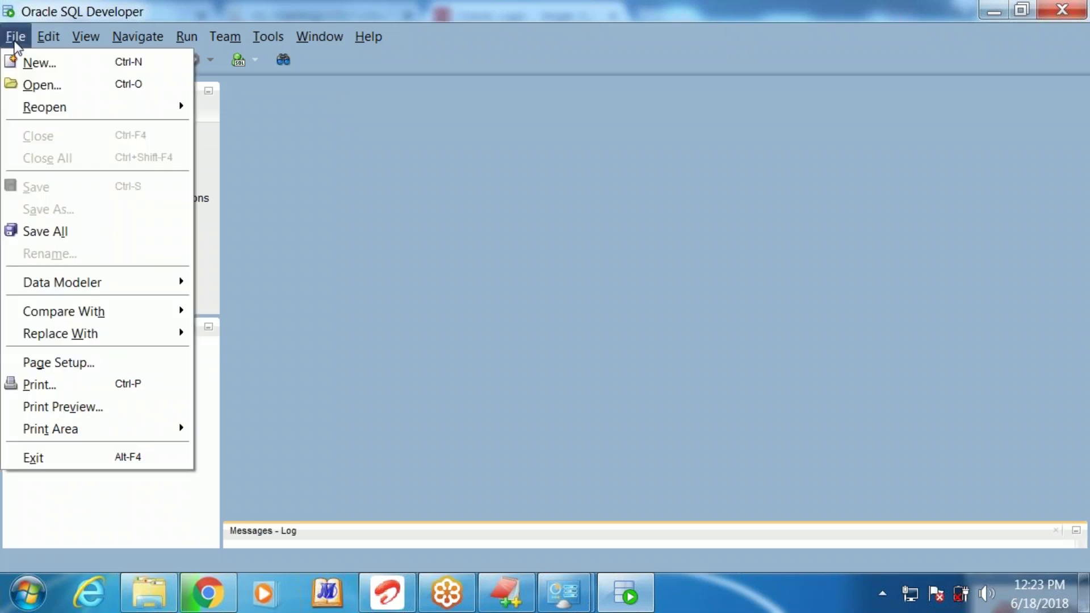
left_click(20, 64)
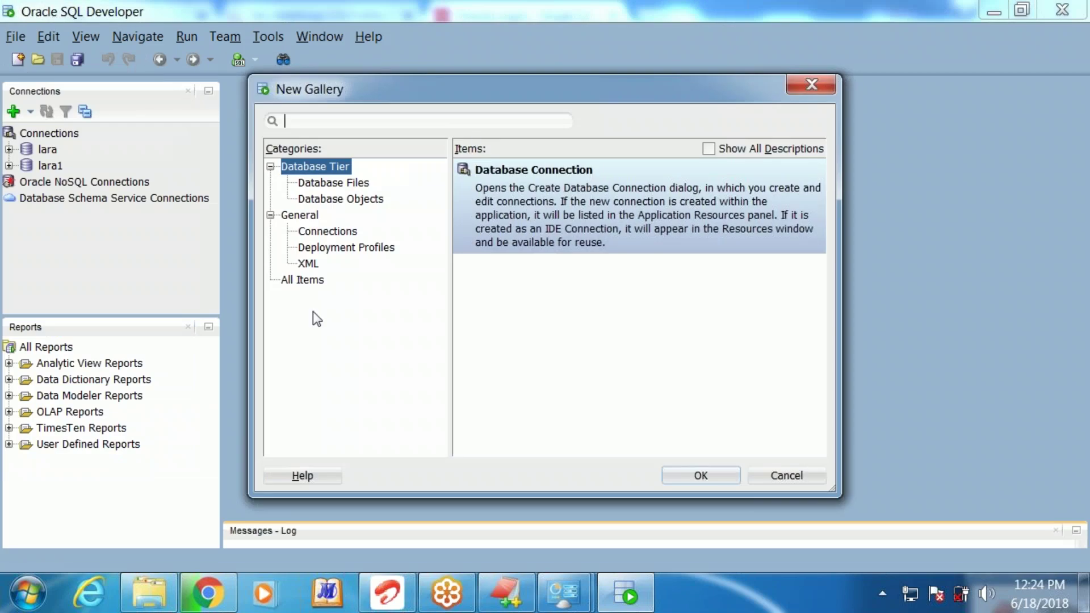
left_click(348, 233)
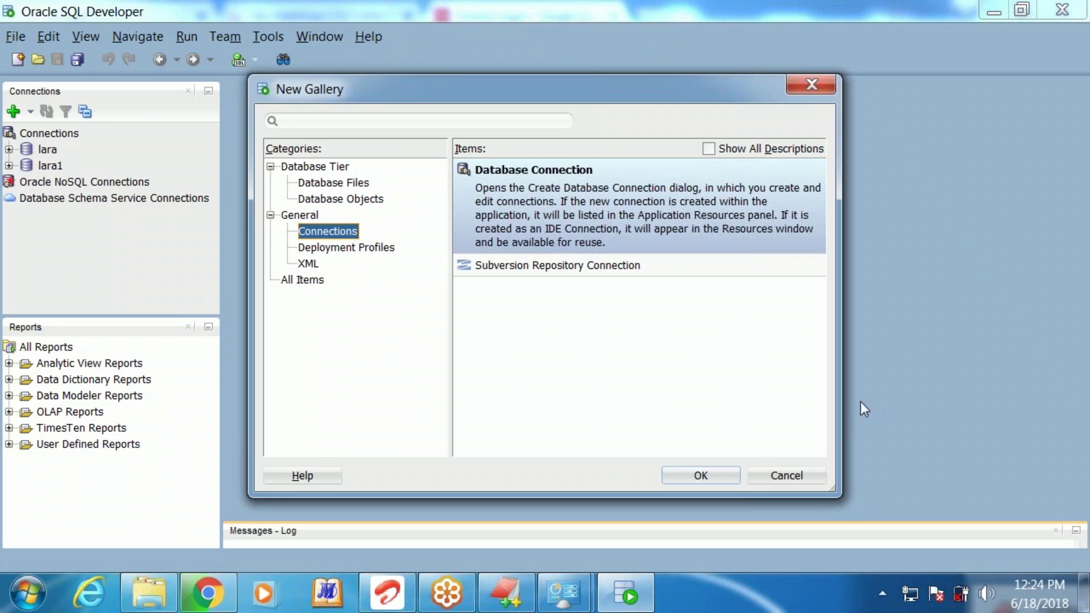
Start a new connection named lara2 with username system and enter its password
left_click(700, 478)
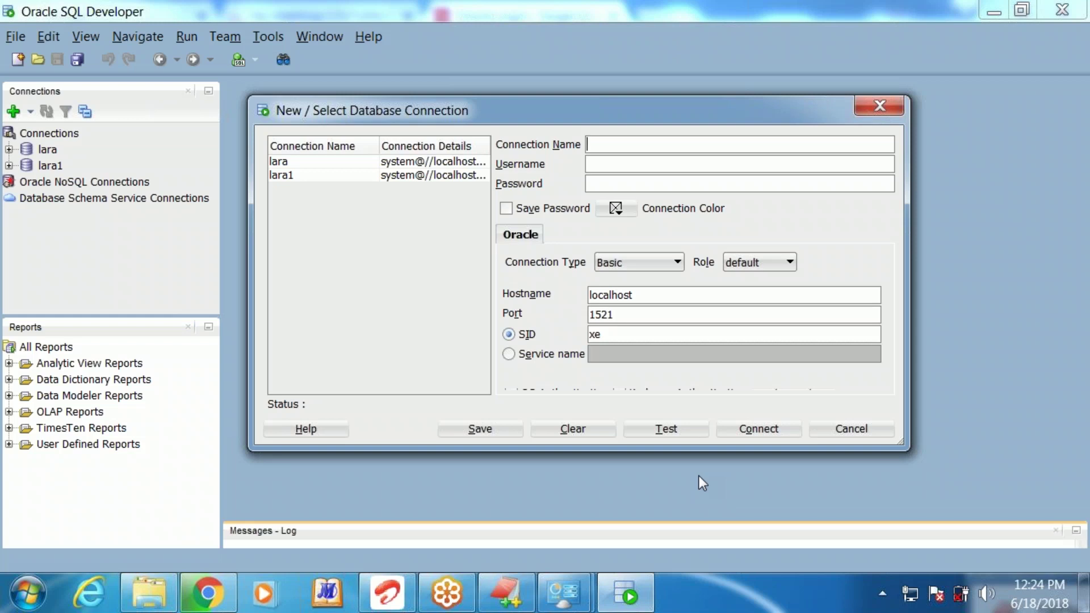
type("lara2")
left_click(638, 167)
type("system")
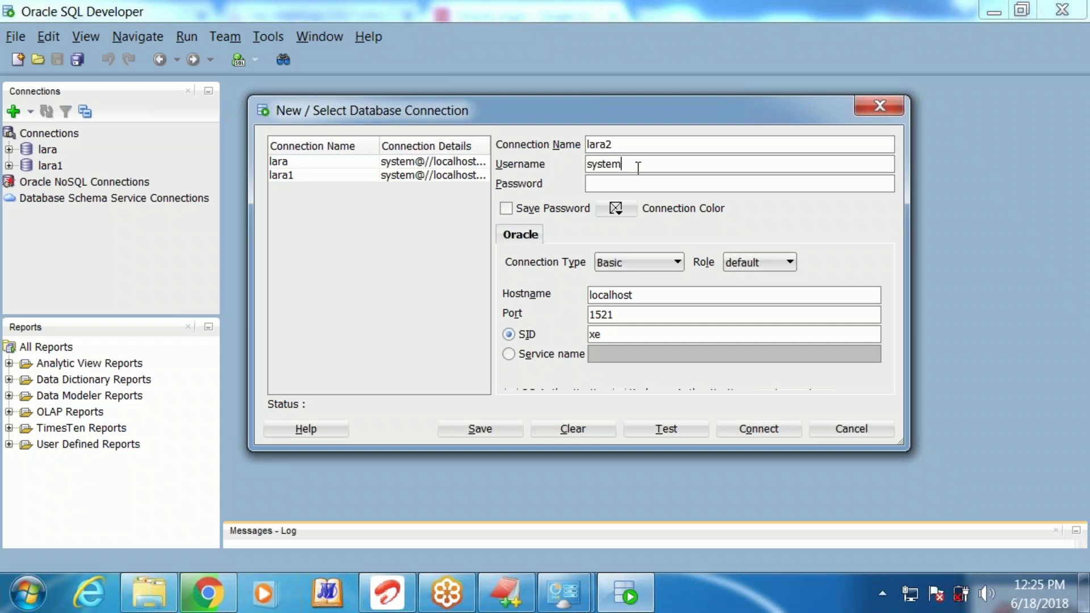
key("Tab")
Check the port 1521 and SID xe values against the EditPlus installation notes
double_click(596, 315)
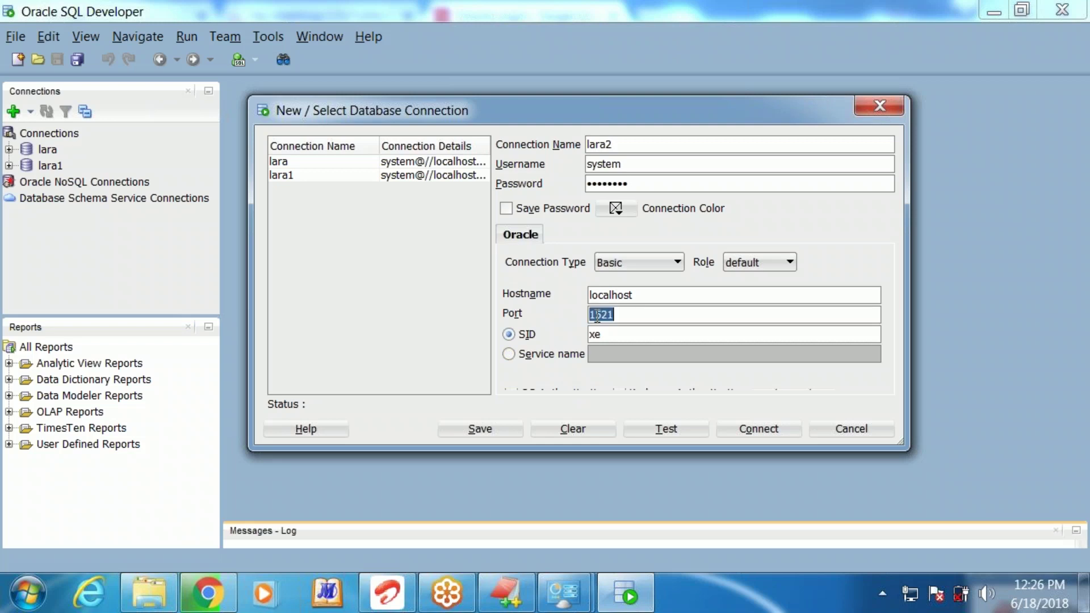
double_click(593, 334)
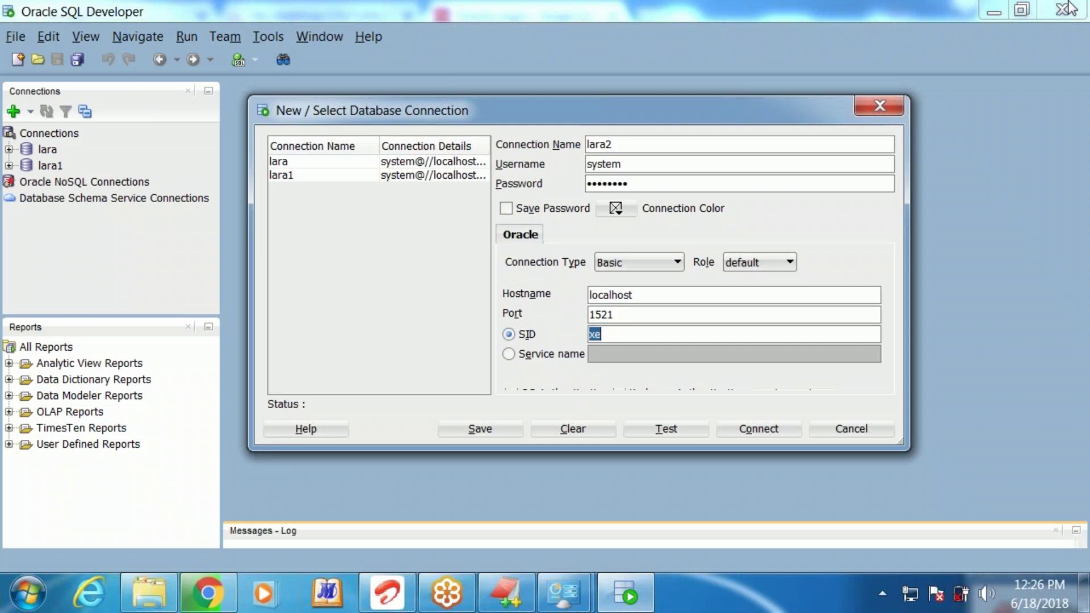
double_click(610, 314)
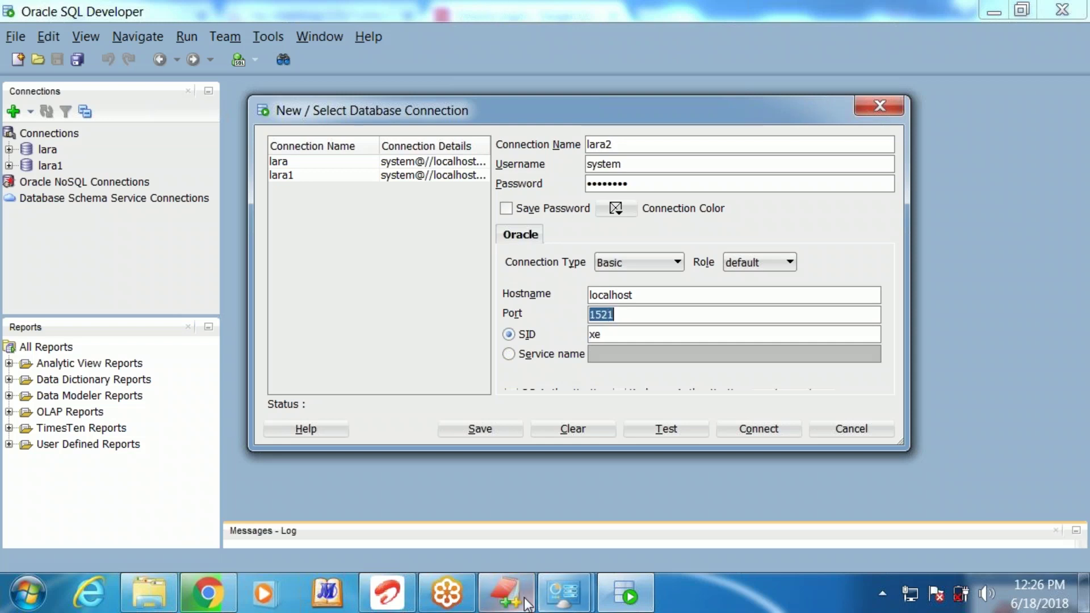
left_click(501, 603)
left_click(445, 225)
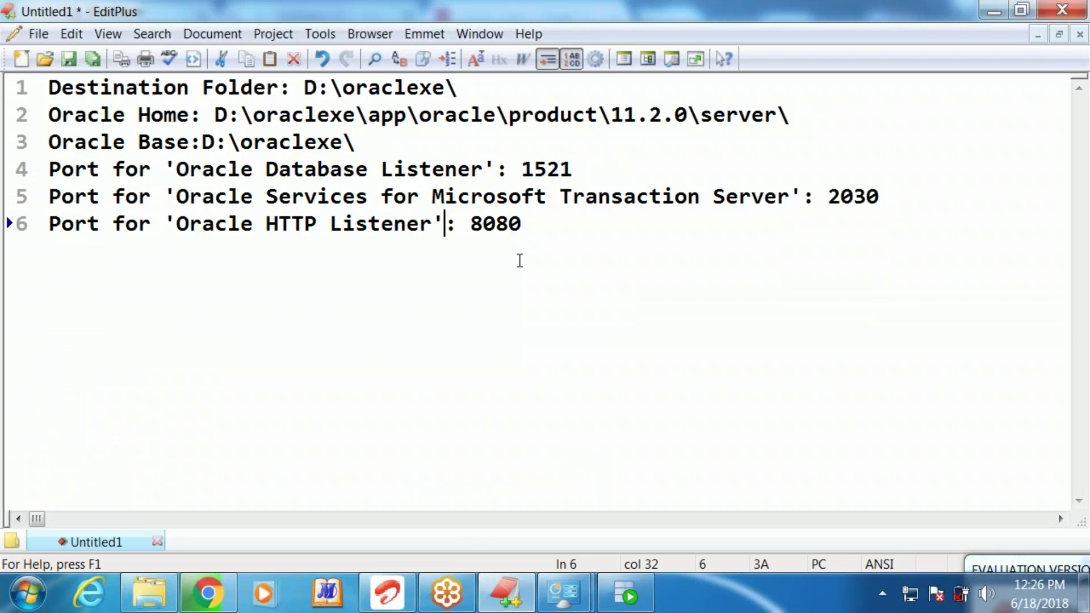
Highlight the listener port 1521 in the notes and return to SQL Developer
left_click_drag(509, 169, 593, 163)
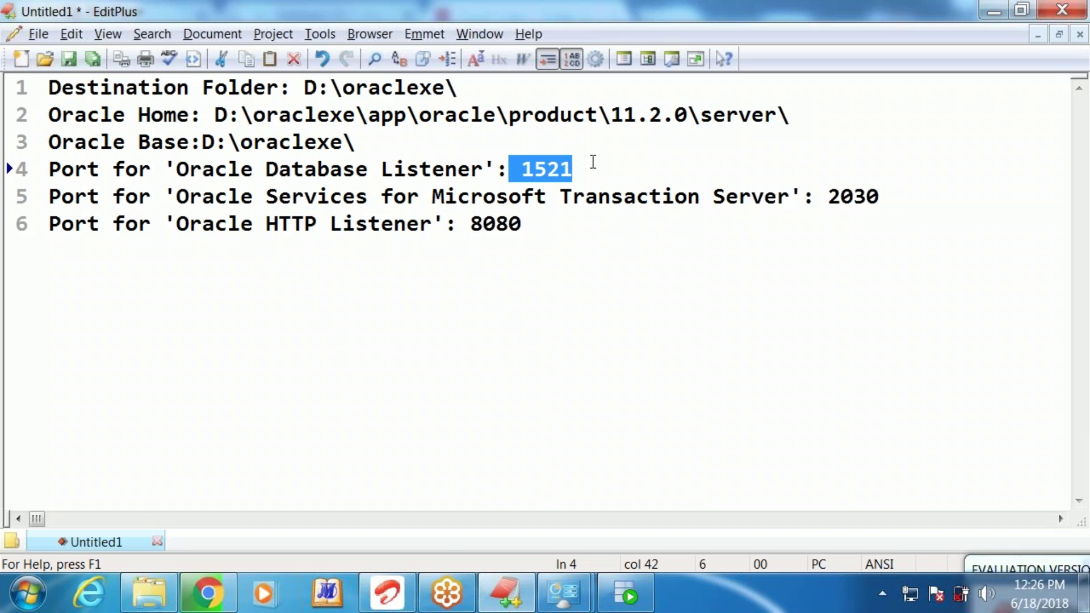
key("alt+Tab")
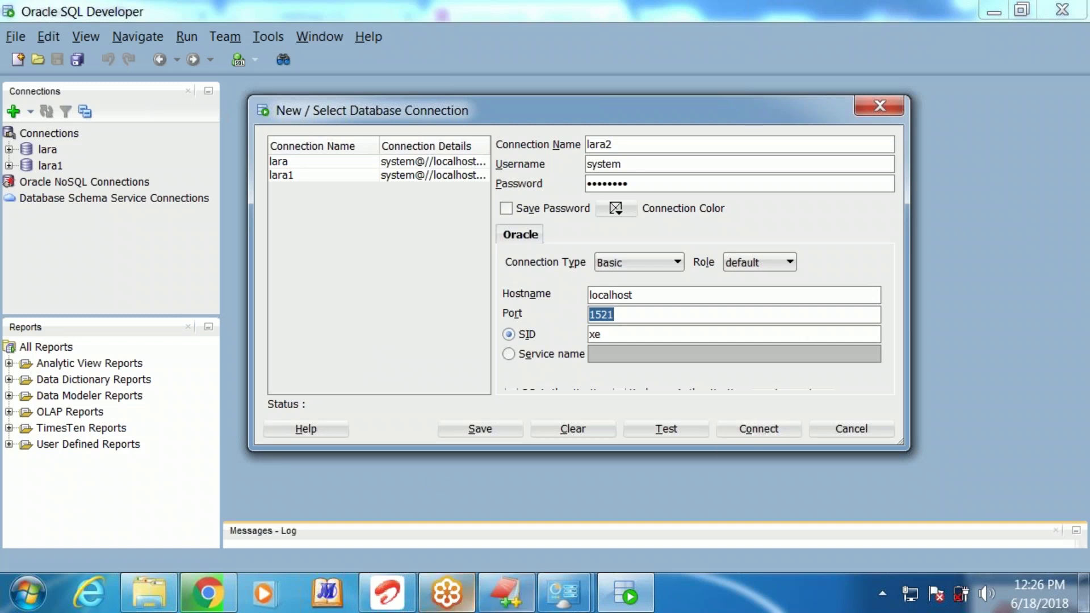
Test the lara2 connection until Status shows Success, save it, and connect
left_click_drag(731, 114, 796, 64)
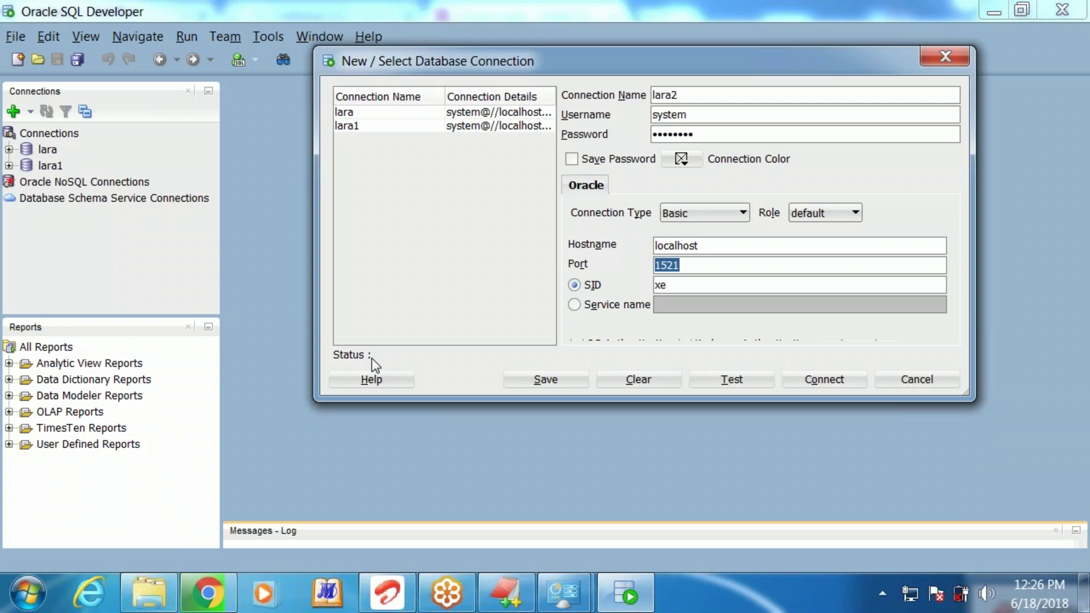
left_click(716, 377)
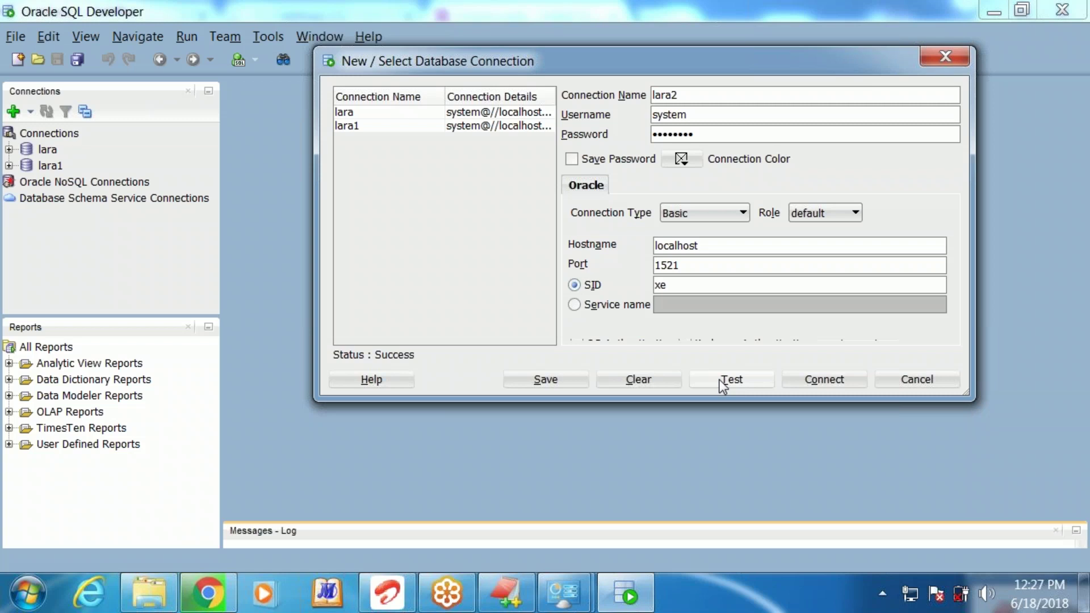
left_click(722, 386)
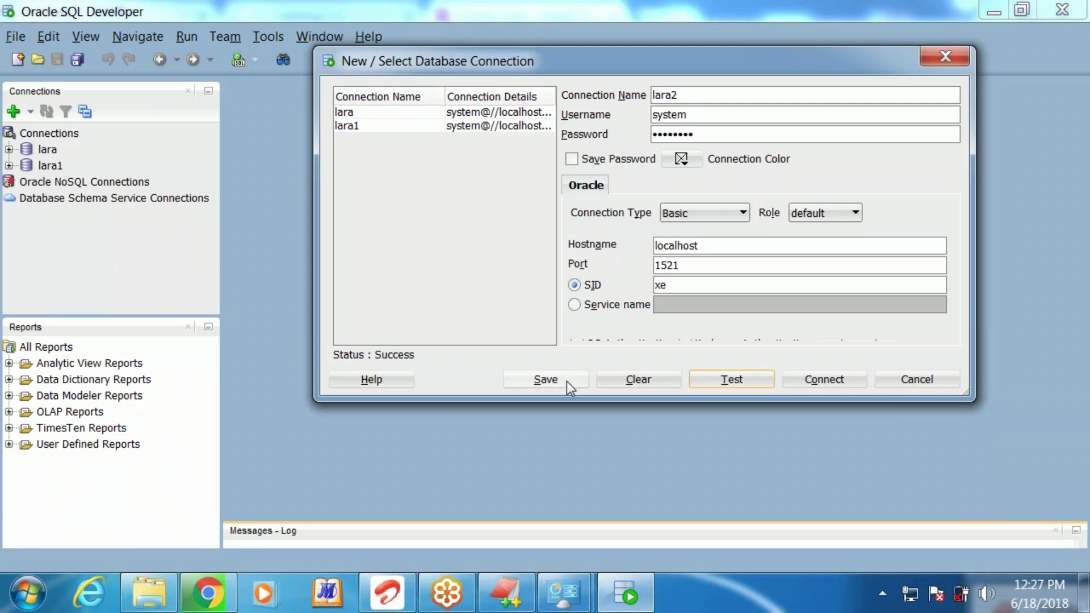
left_click(546, 383)
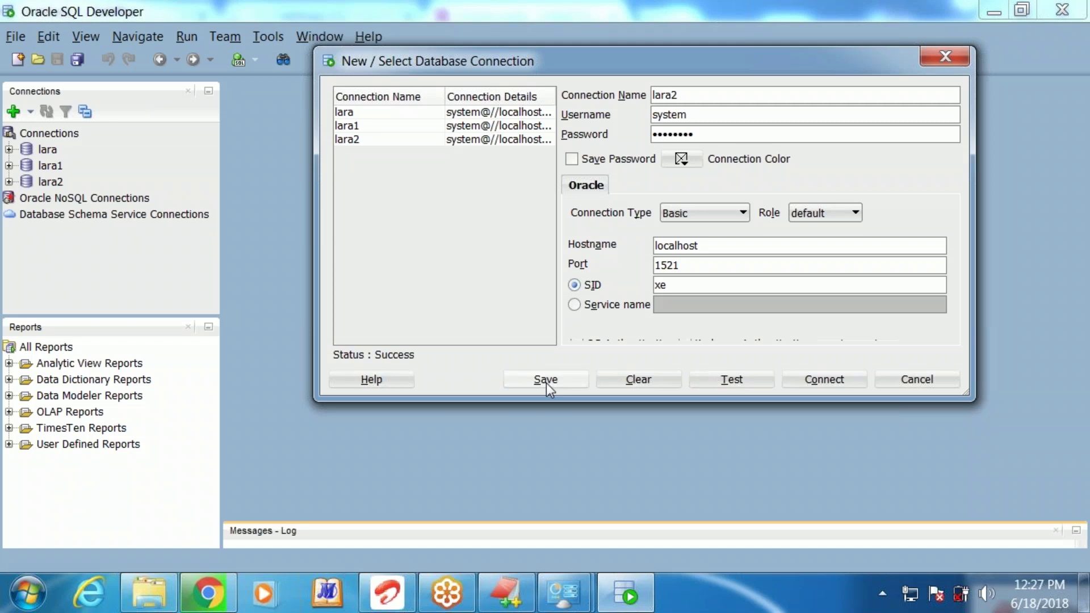
left_click(834, 383)
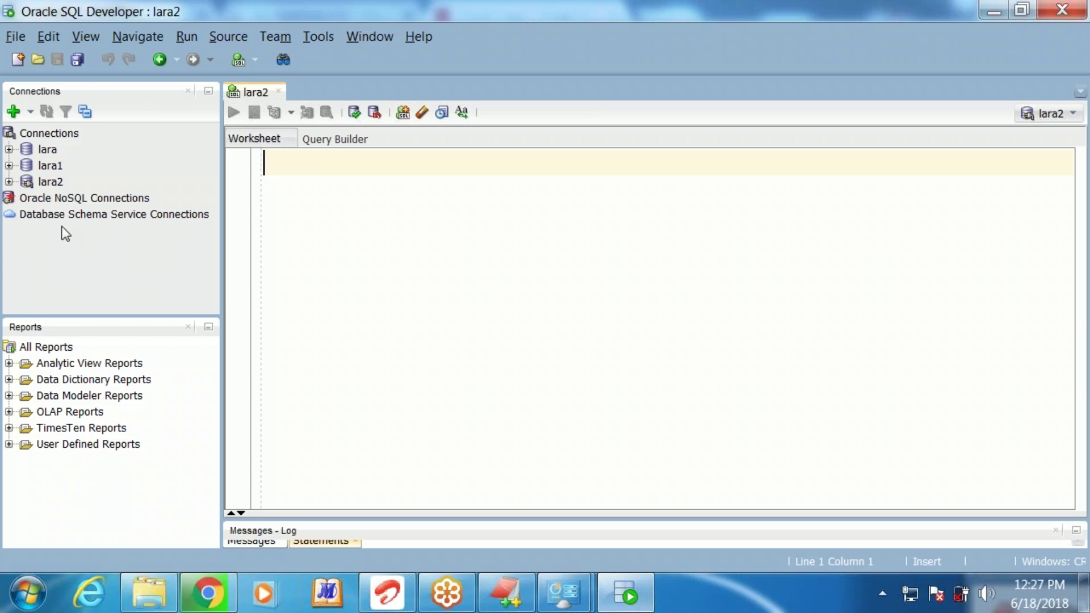
Expand lara2 in the Connections tree to show its object categories
left_click(8, 183)
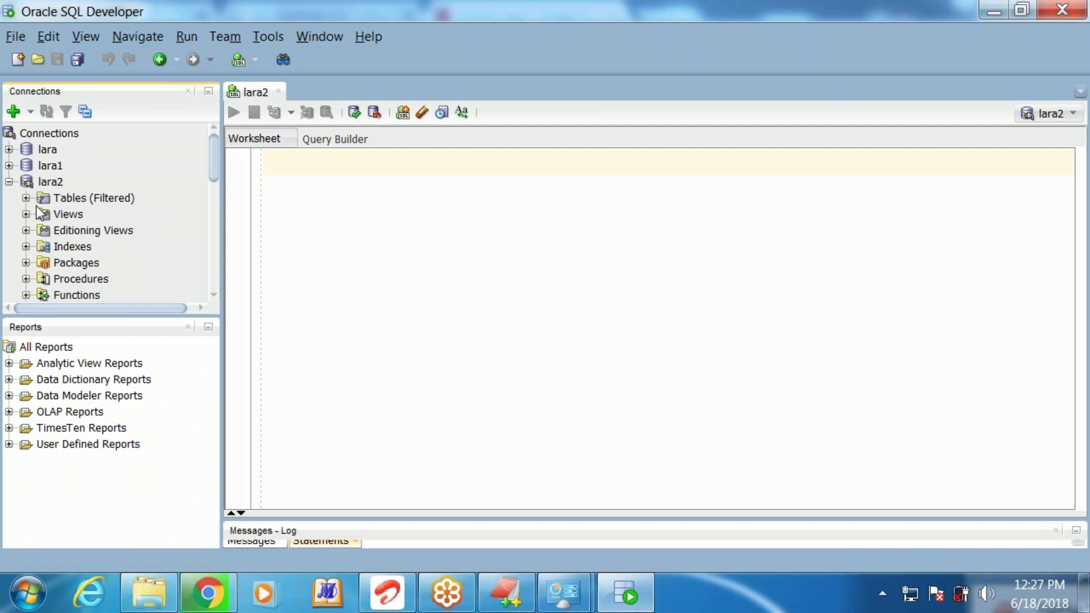
Expand Tables (Filtered) under lara2 to list its tables
left_click(26, 198)
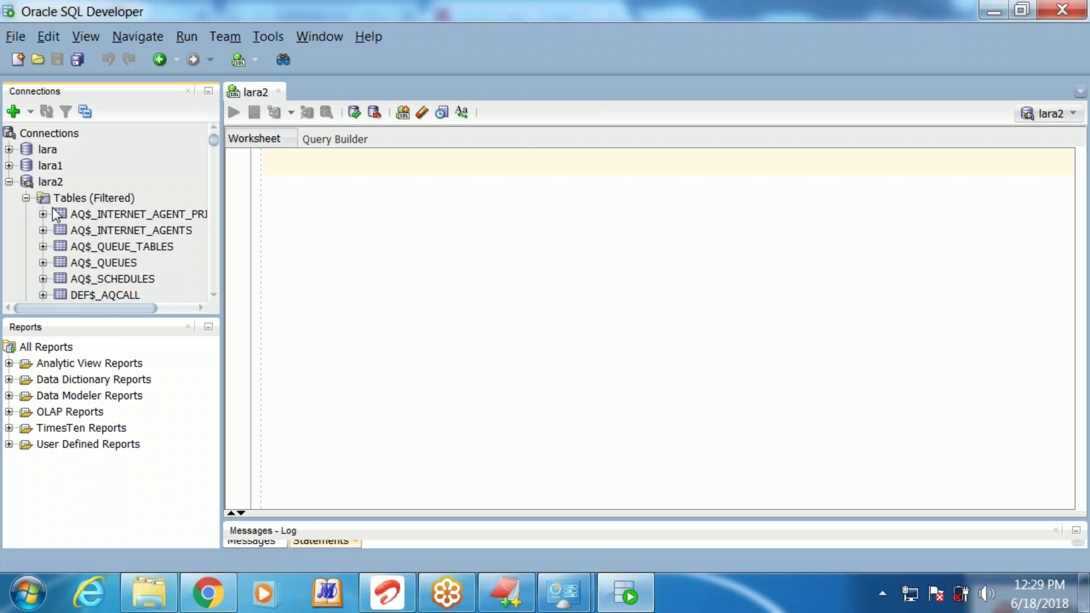
Open the AQ$_SCHEDULES table to view its eight columns and data types
double_click(113, 230)
left_click(117, 278)
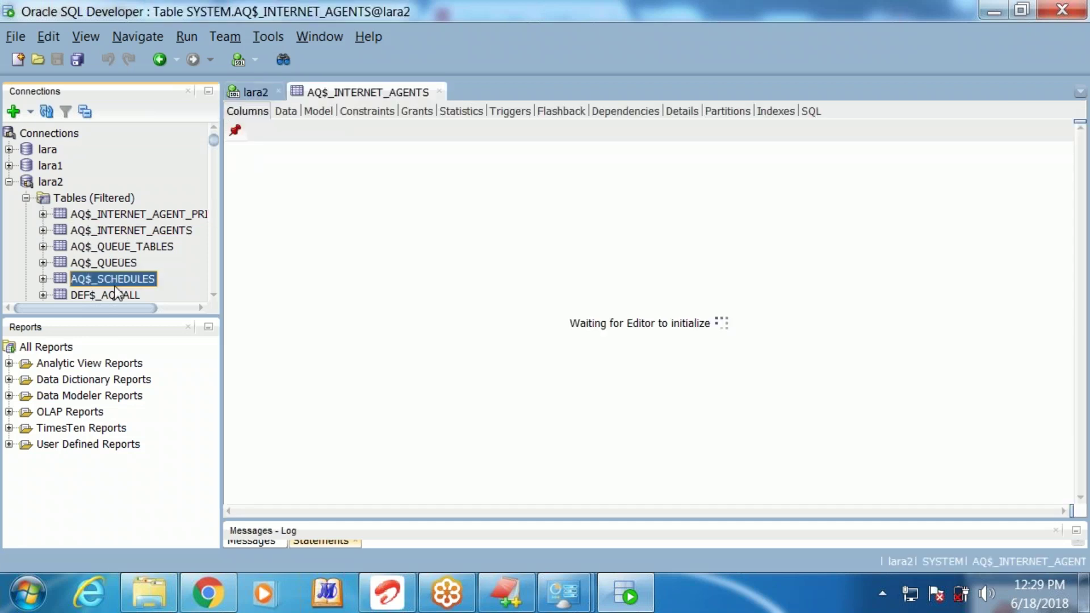
left_click(101, 199)
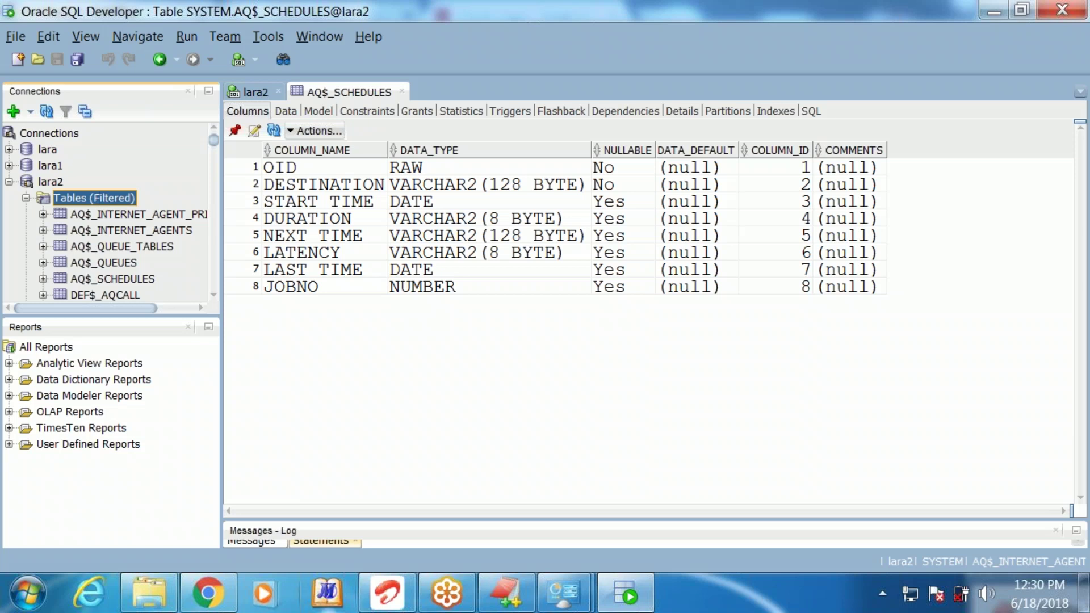
Enter CREATE TABLE PERSON(SNO NUMBER, NAME VARCHAR2(90)); in the lara2 worksheet
left_click(254, 91)
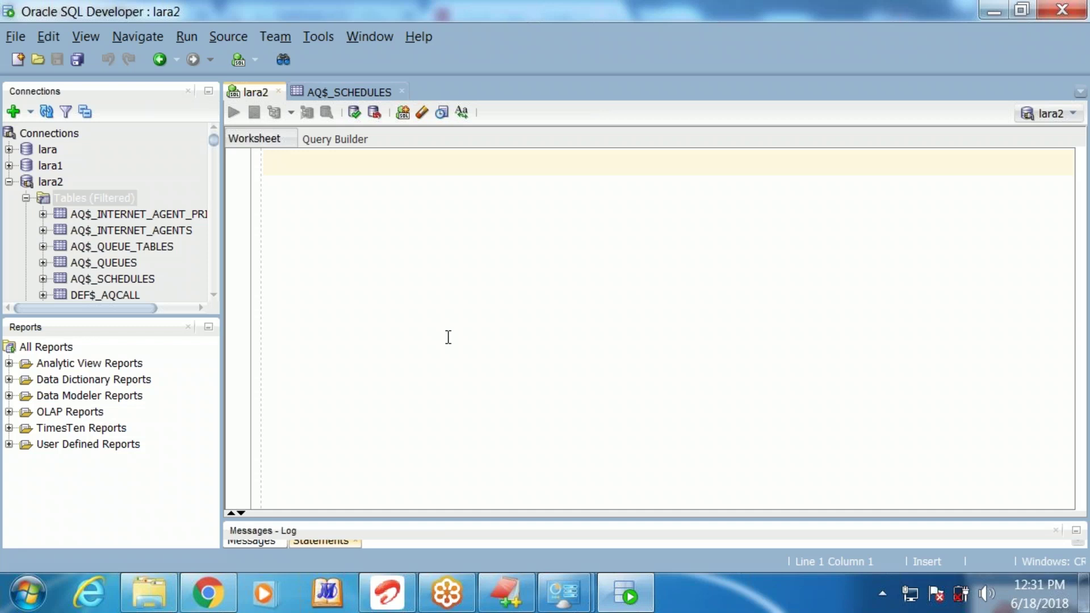
type("CREATE")
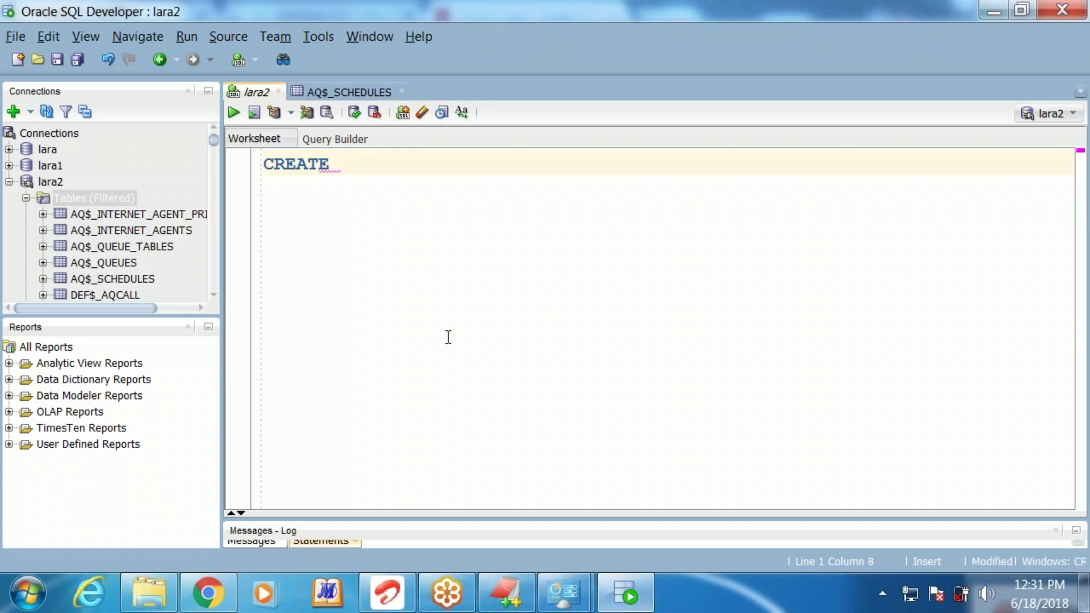
type("TABLE ")
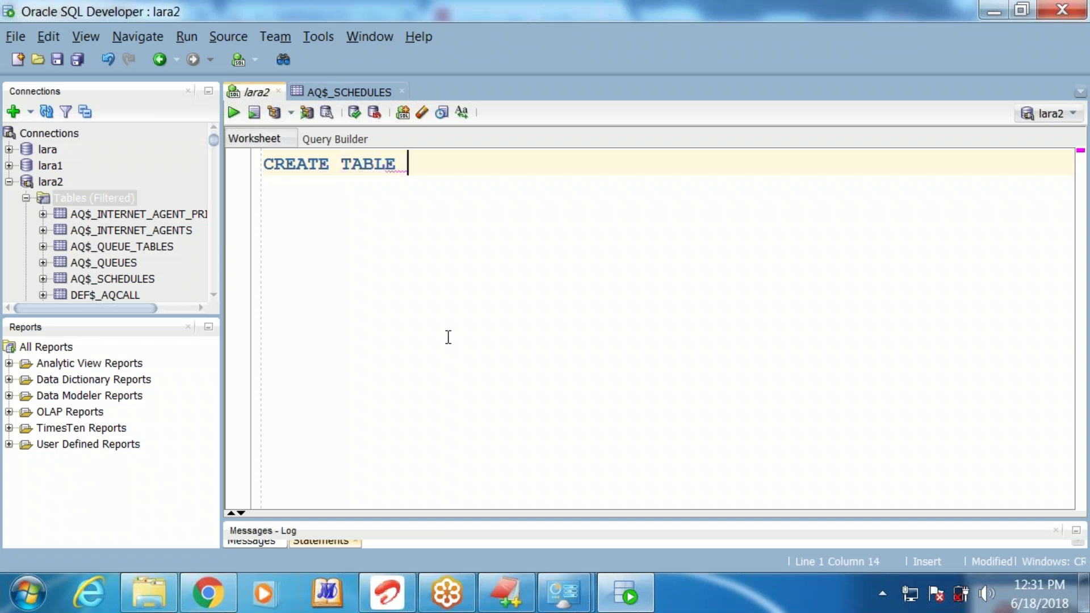
type("PERS")
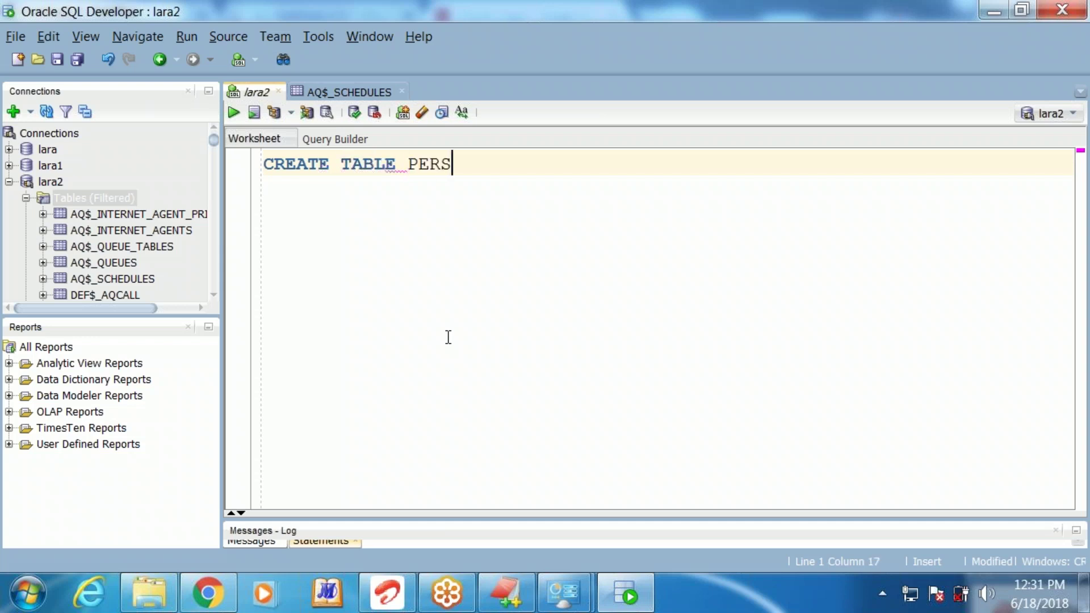
type("ON(")
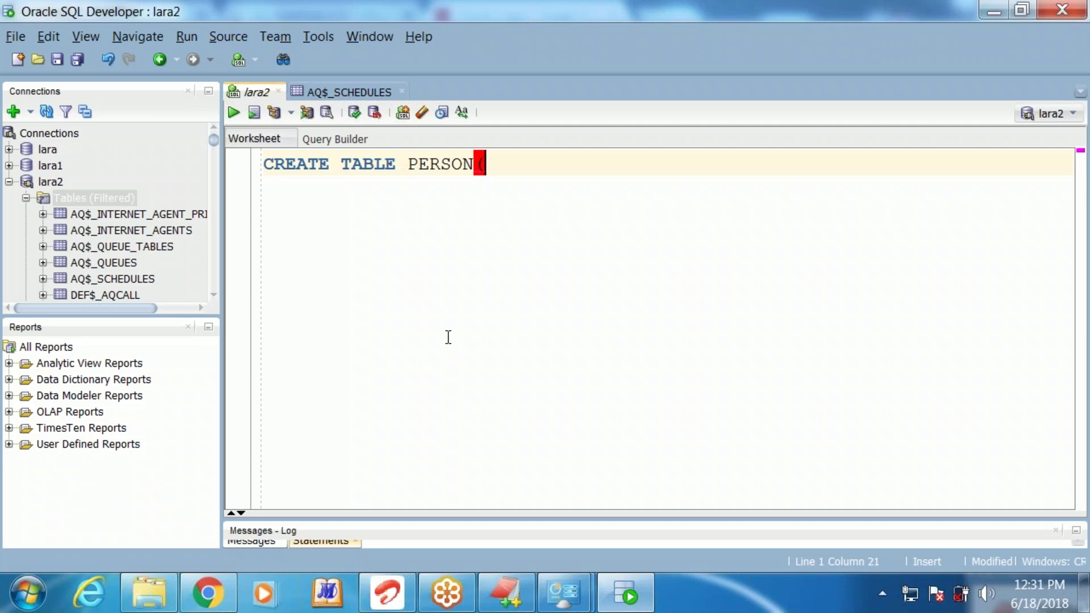
type("SNO")
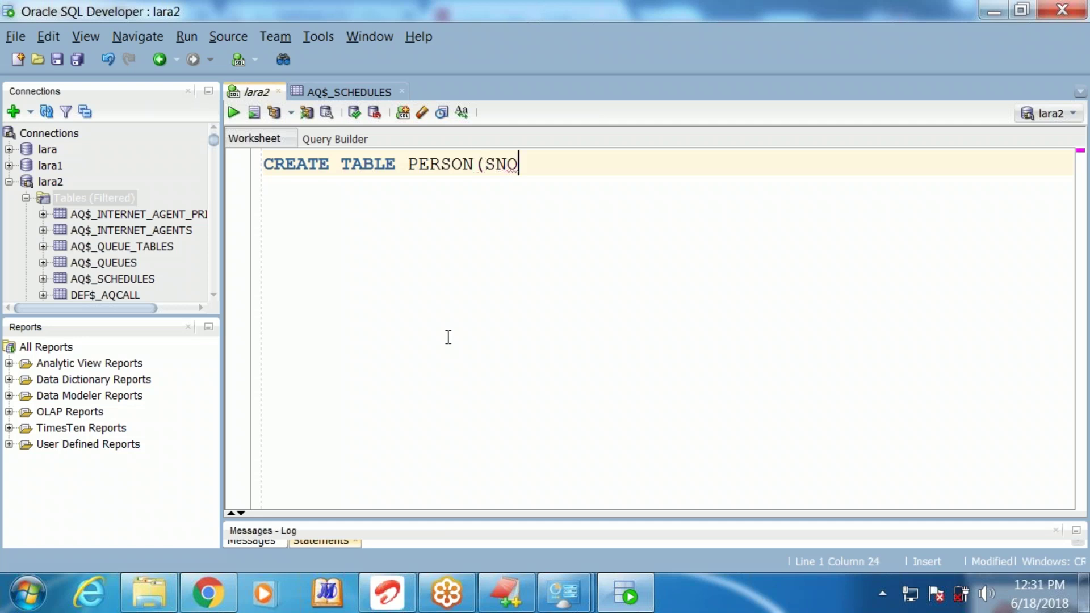
type(" NUMBER, ")
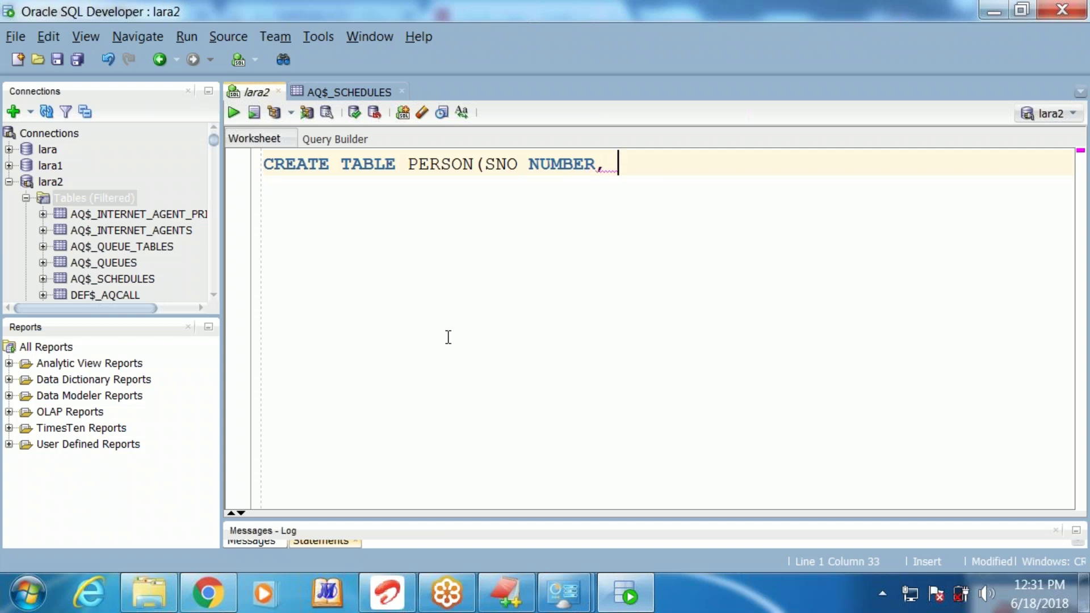
type("NAME VARC")
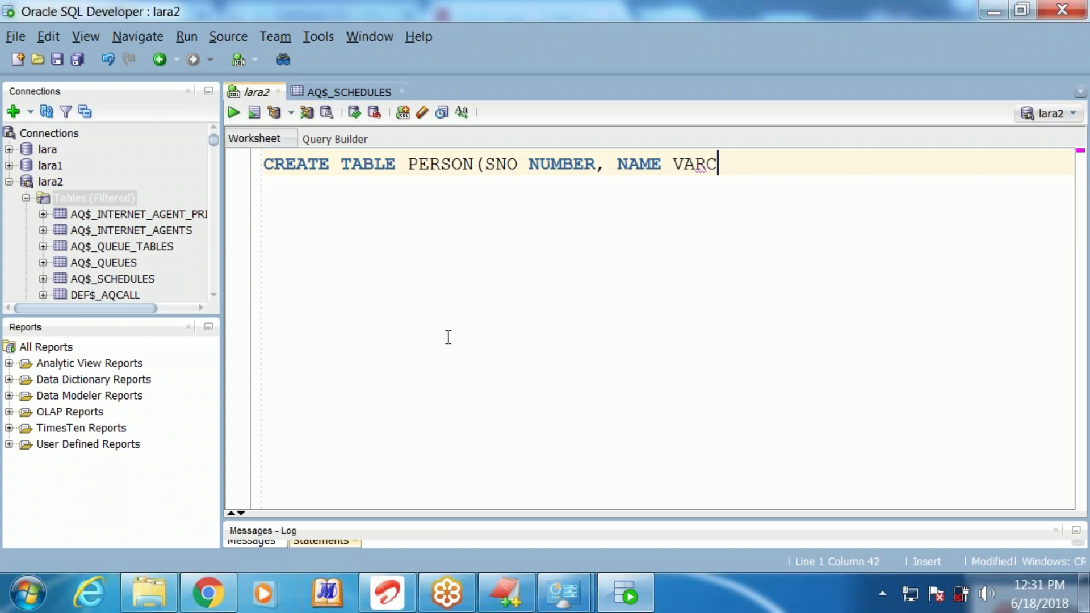
type("HAR2(9")
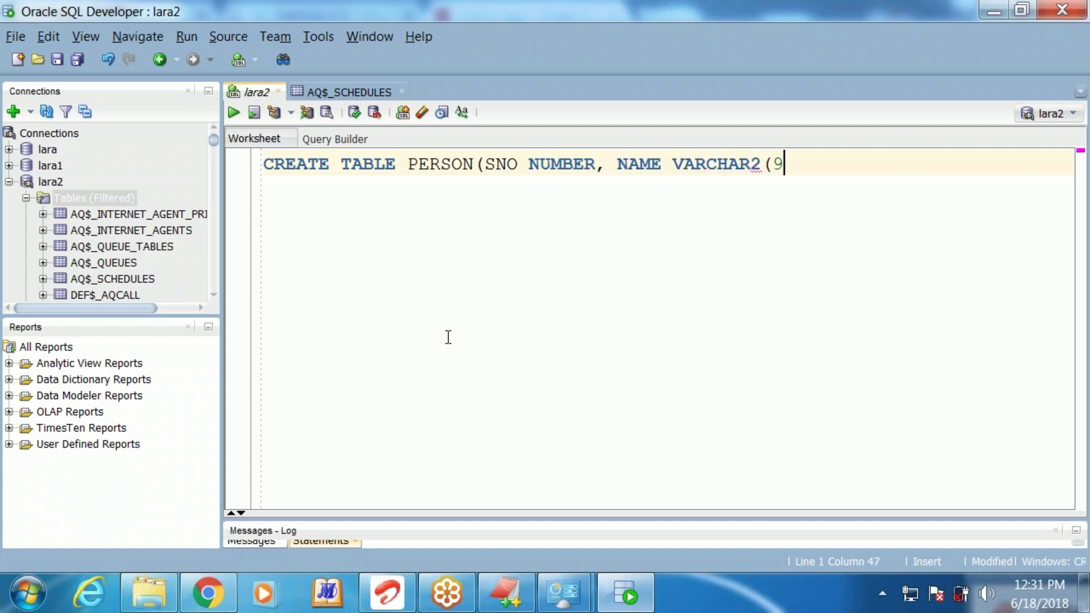
type("0));")
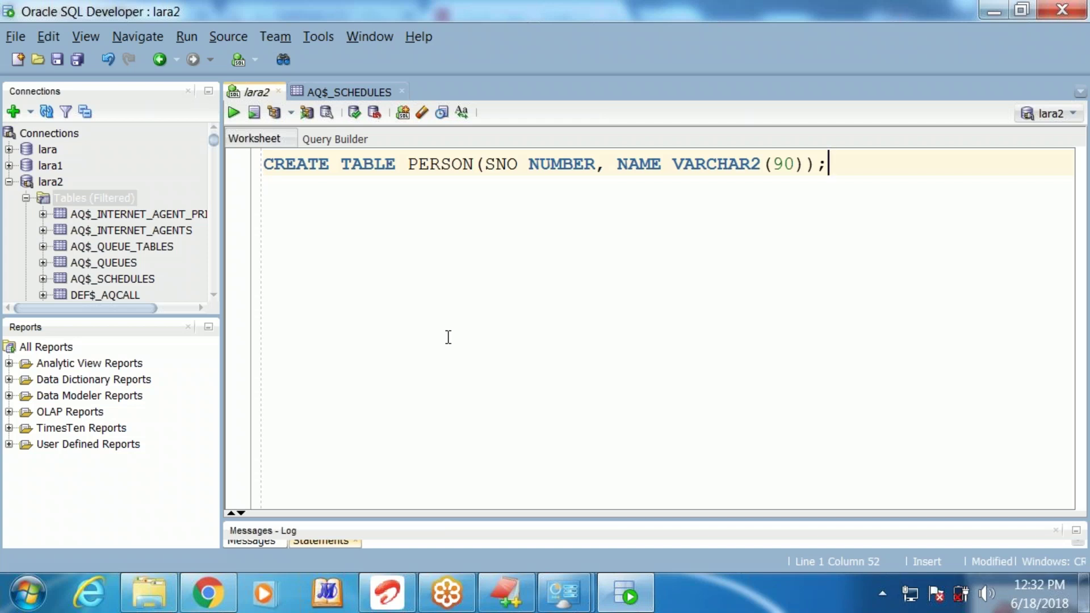
Run the CREATE TABLE PERSON statement as a script with F5
key("F5")
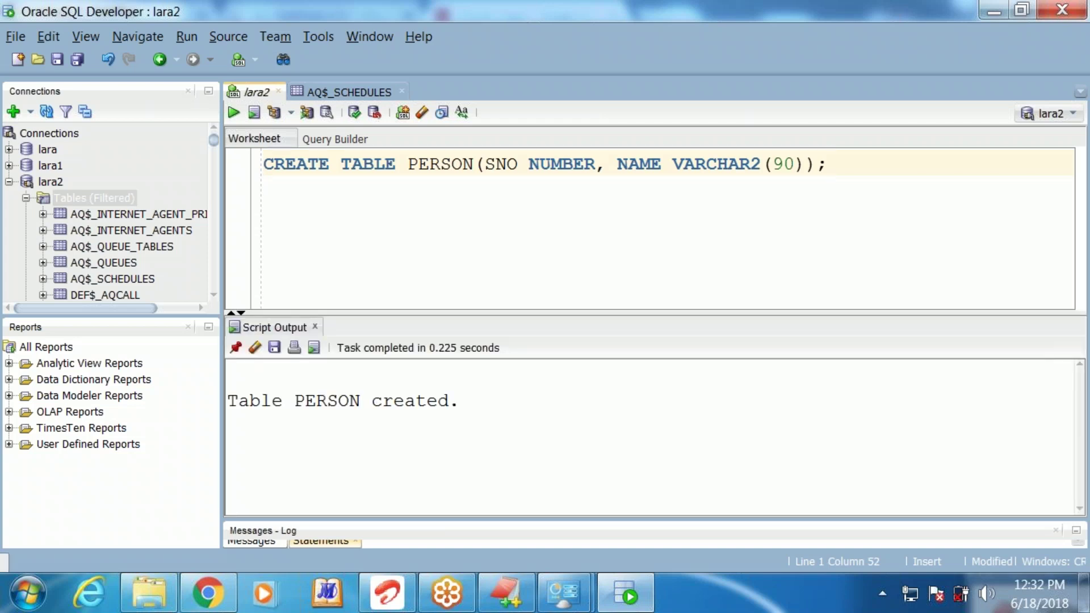